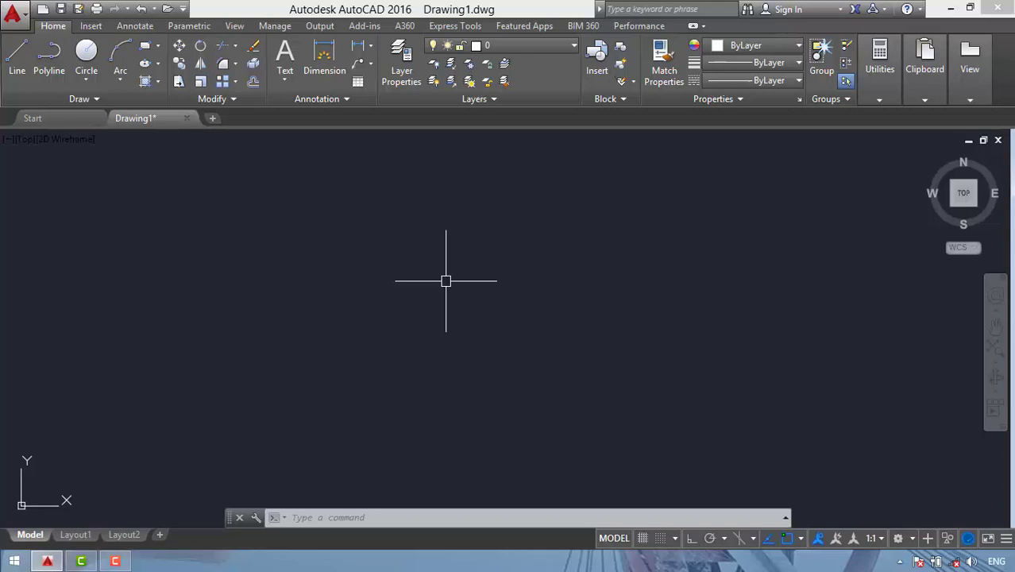
Restore, maximize and minimize the AutoCAD window, bring it back, and start a help keyword search.
click(362, 358)
click(528, 251)
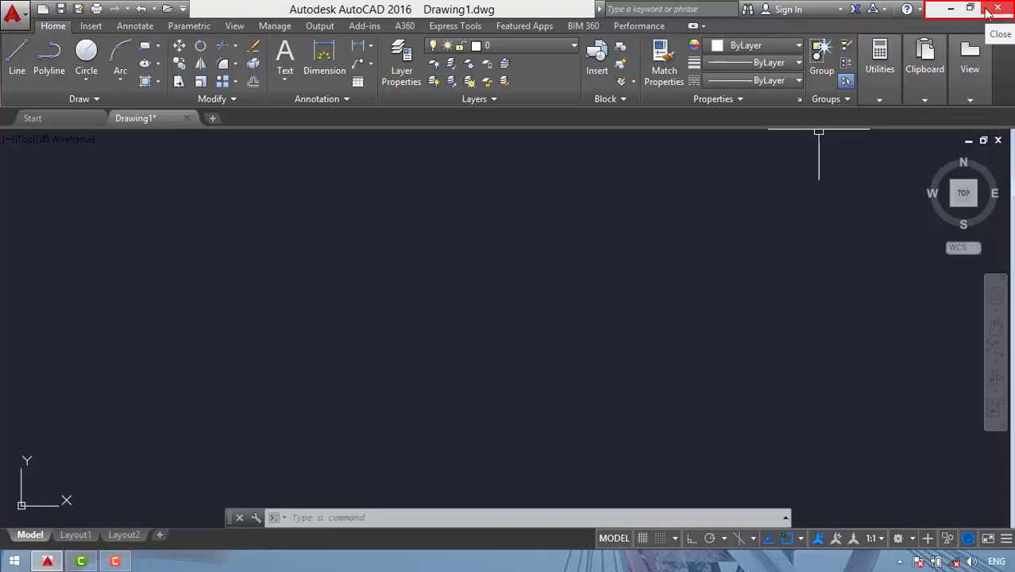
click(970, 9)
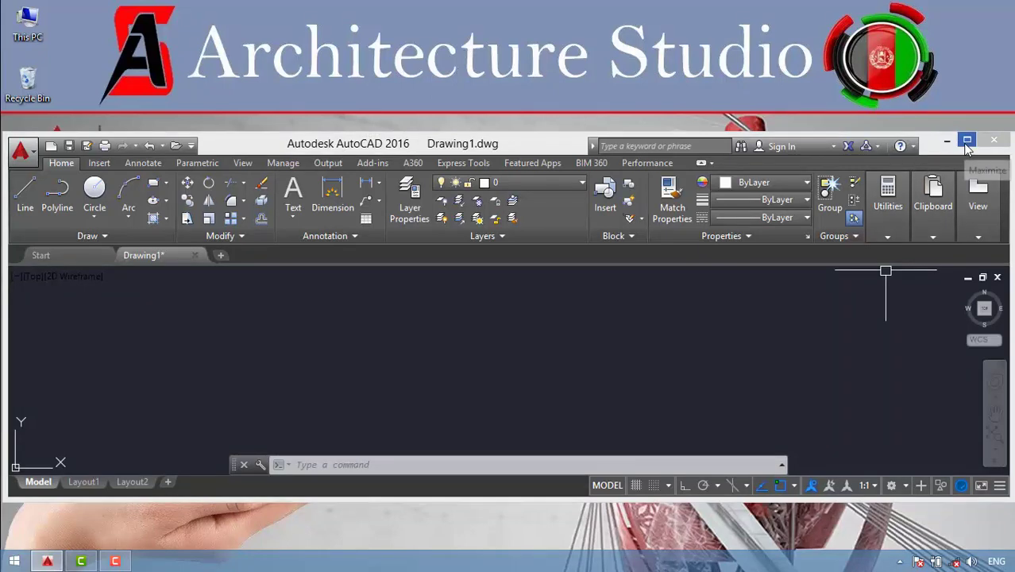
click(968, 147)
mouse_move(950, 8)
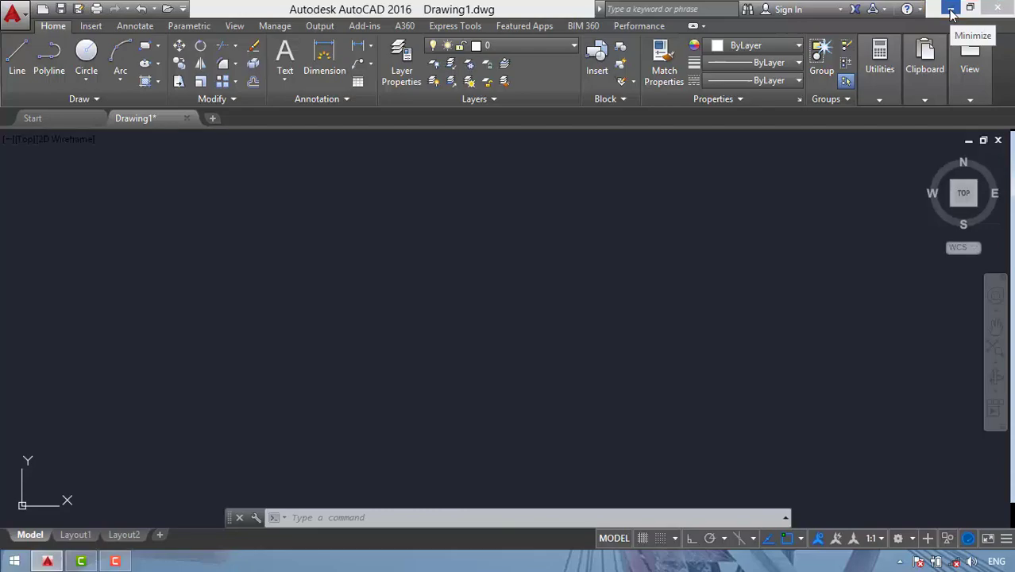
click(950, 9)
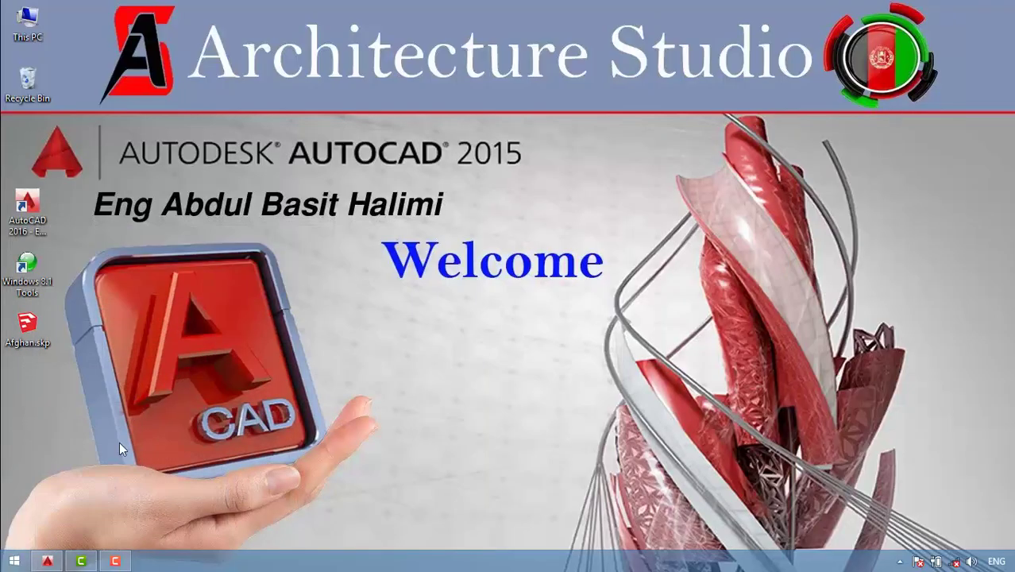
click(46, 563)
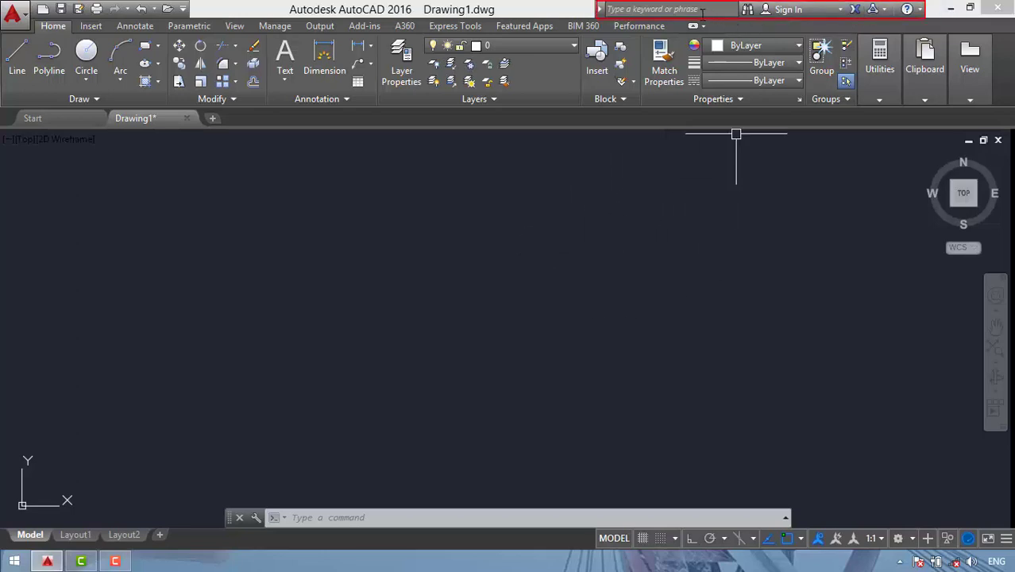
click(671, 10)
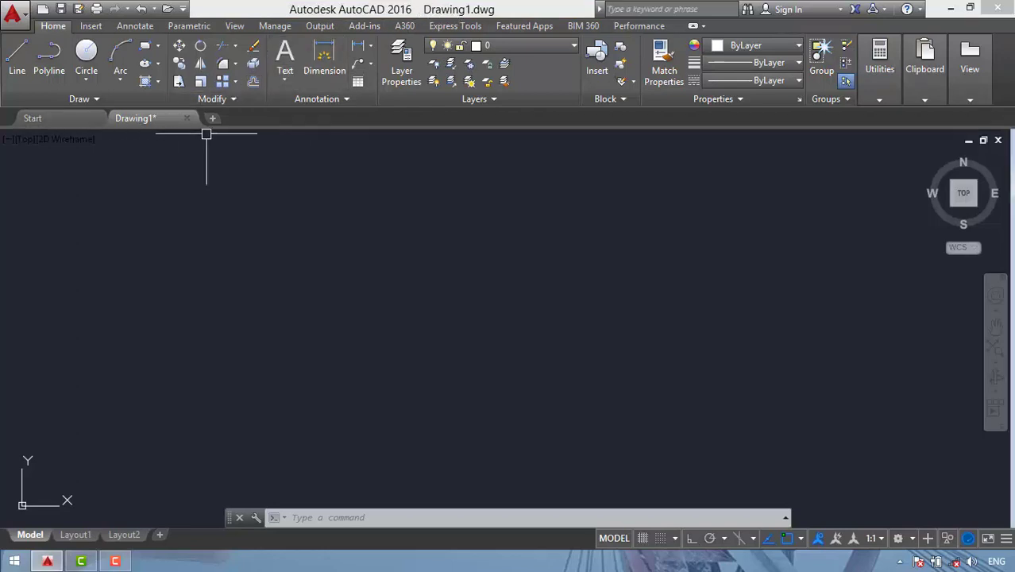
Open Home Plan from the Start tab's Recent Documents, then switch back to Drawing1.
click(52, 119)
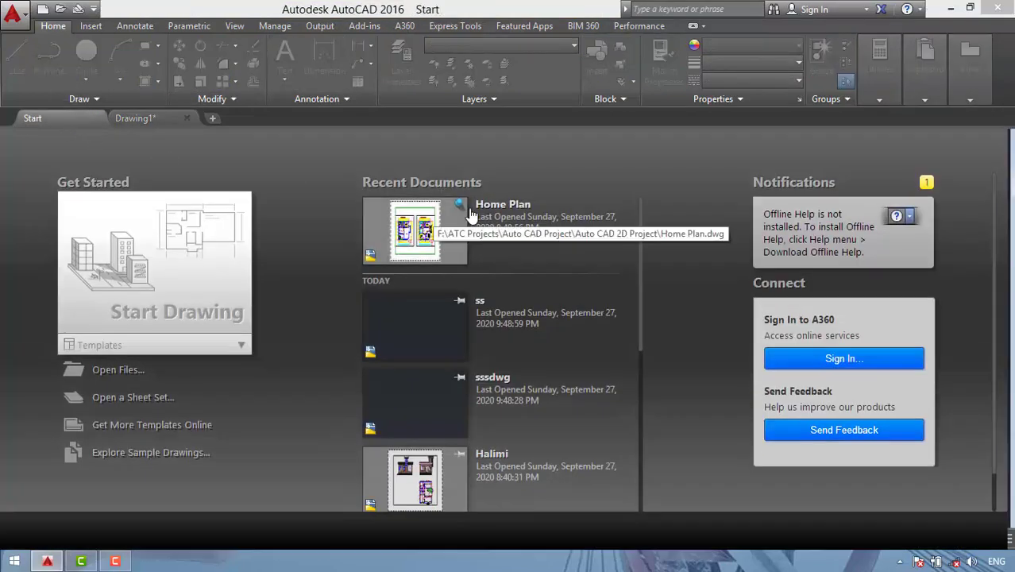
click(432, 218)
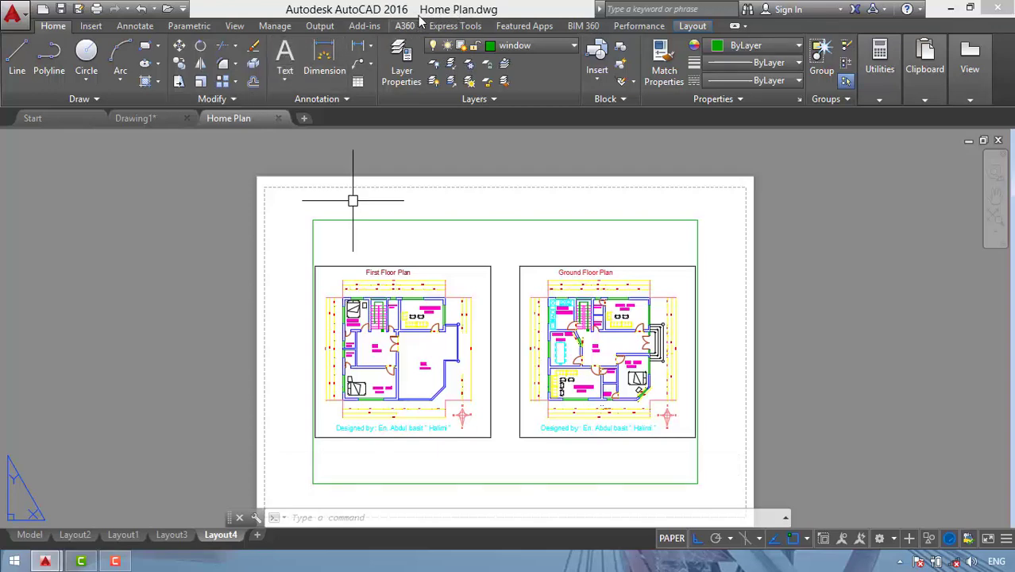
key(ctrl+Tab)
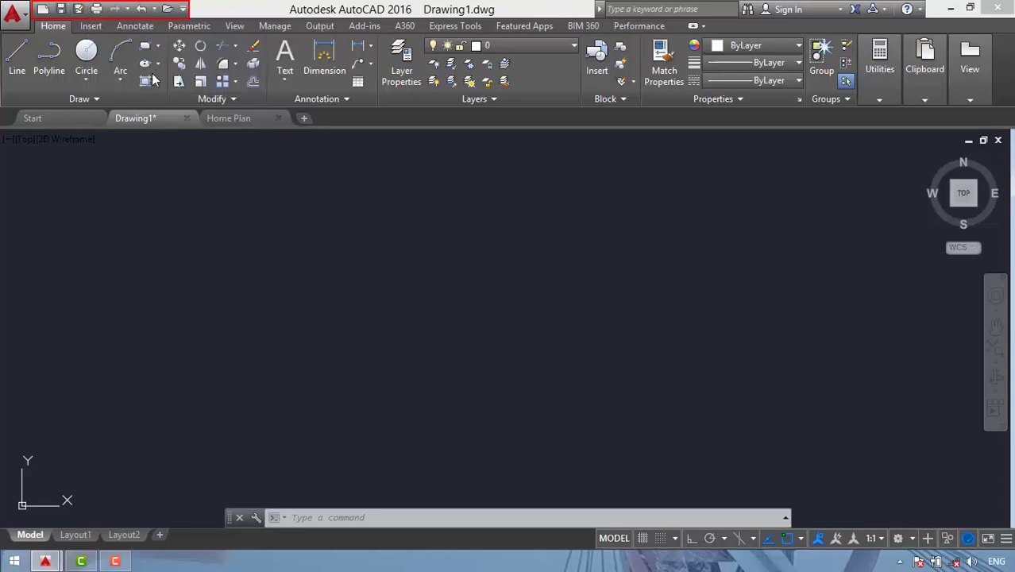
double_click(146, 282)
click(252, 210)
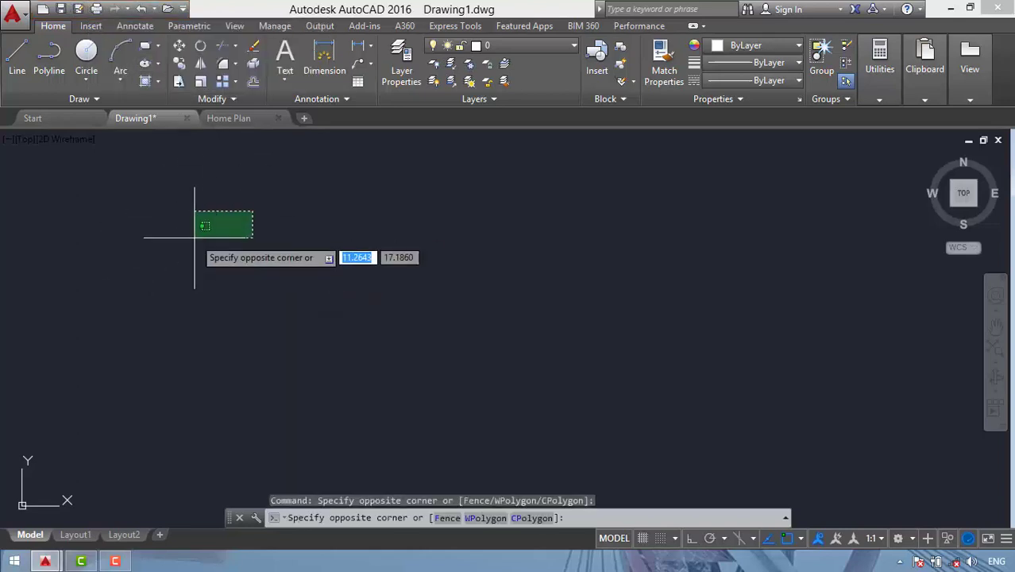
click(199, 233)
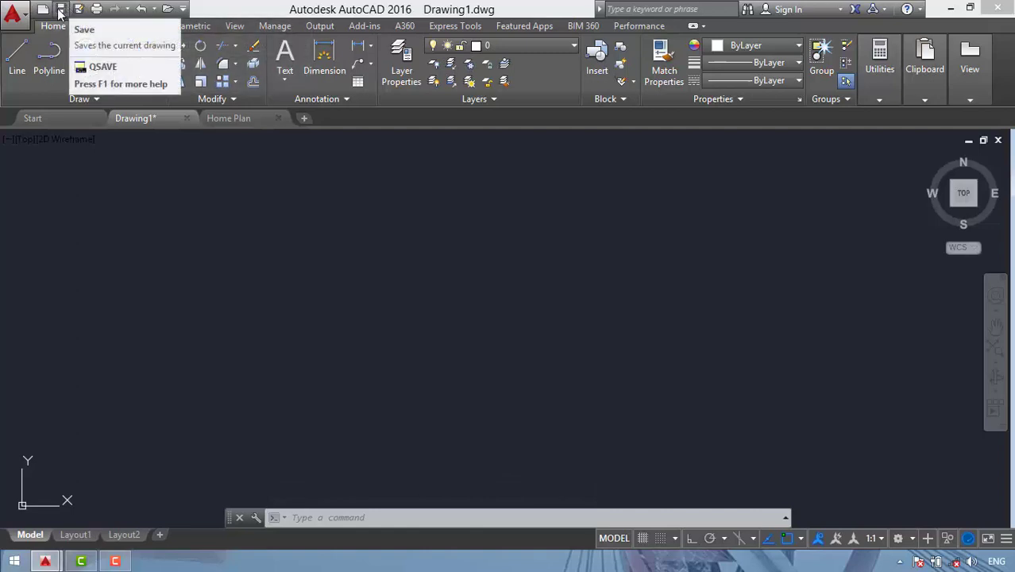
click(184, 9)
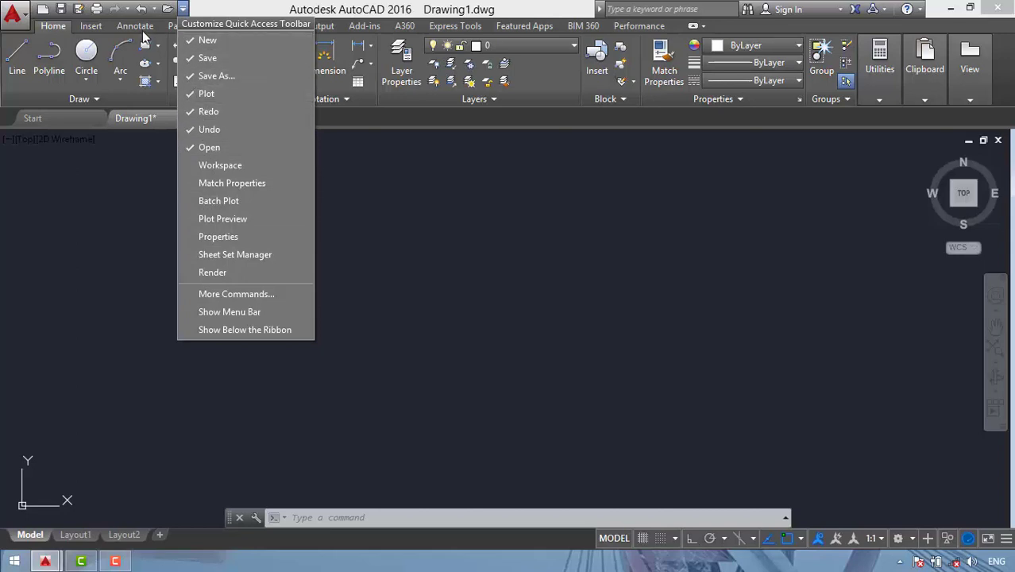
click(191, 42)
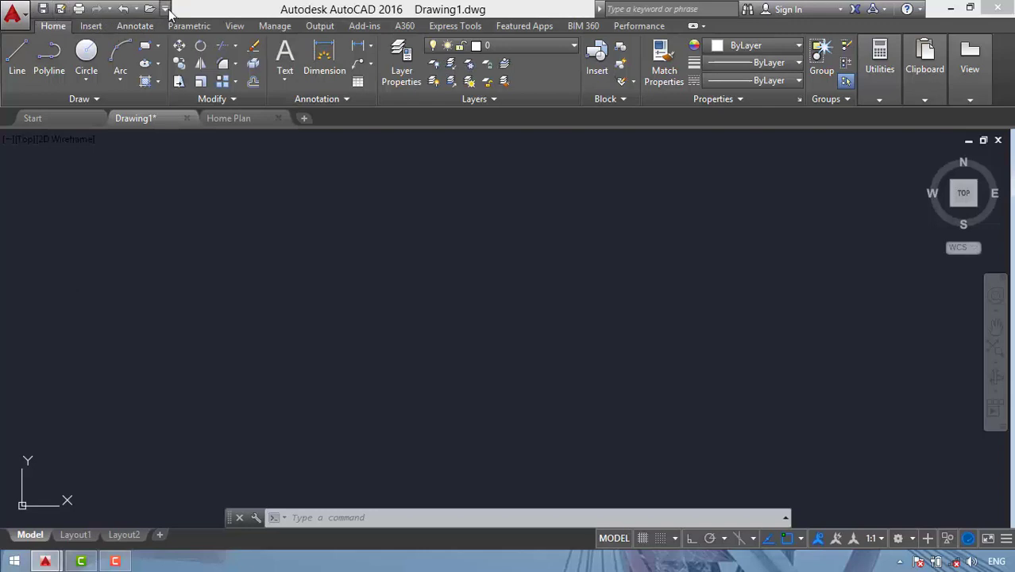
click(166, 9)
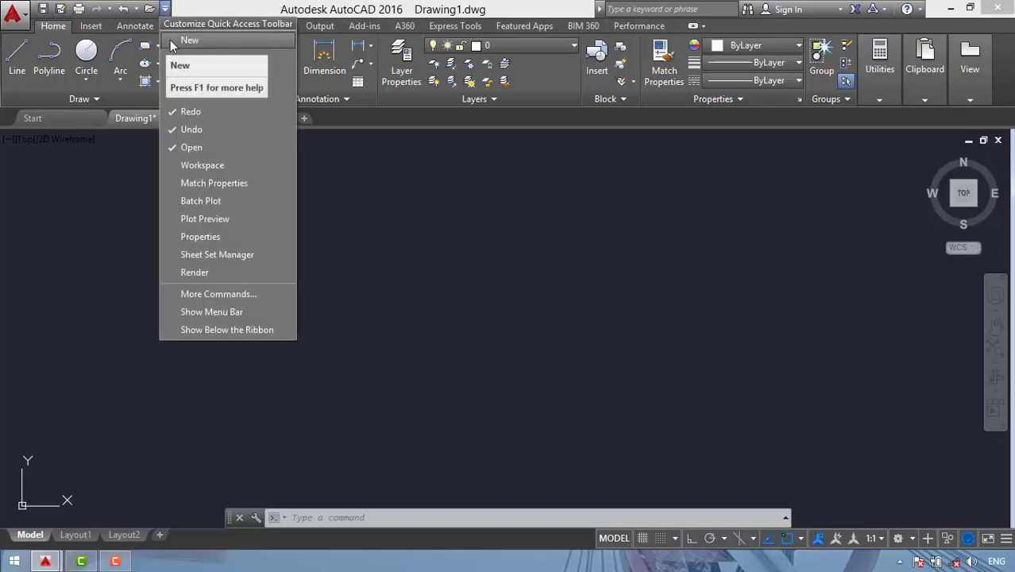
click(173, 41)
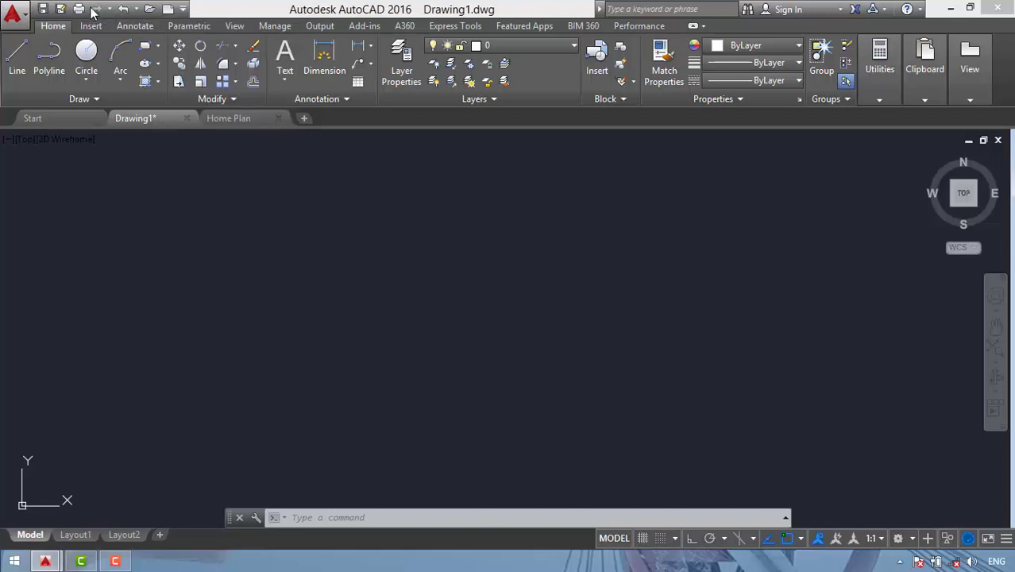
click(183, 9)
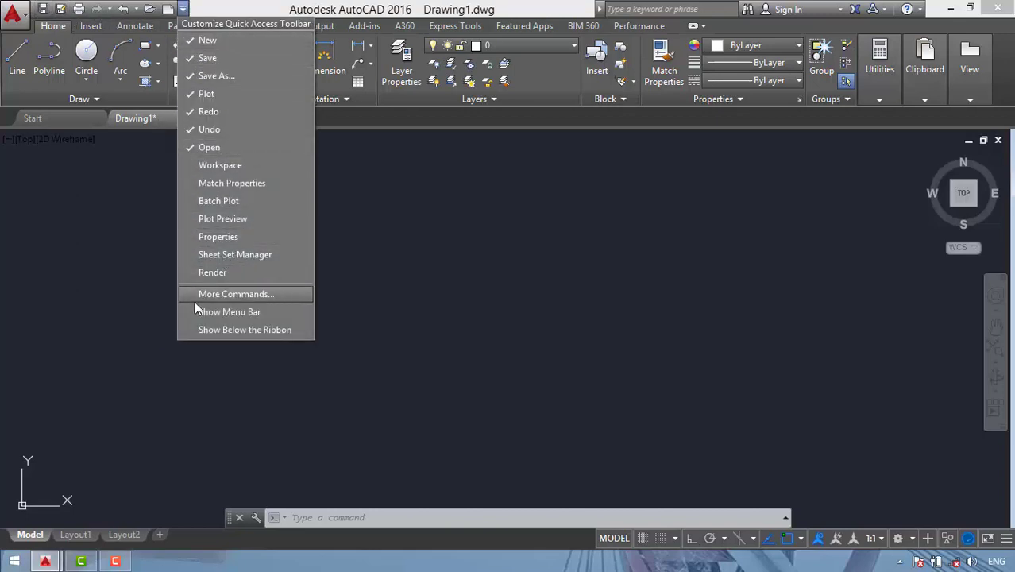
click(19, 129)
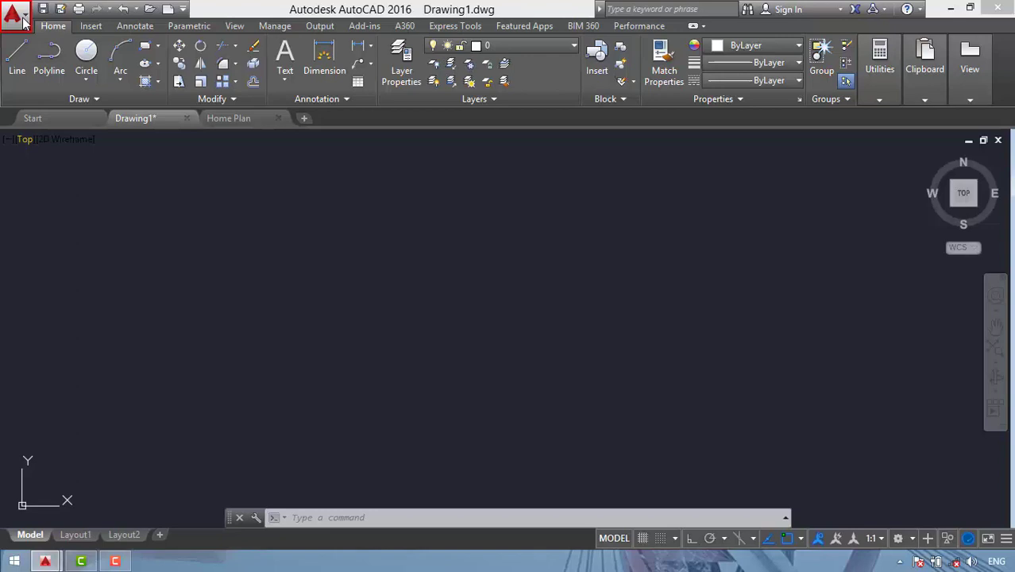
click(24, 22)
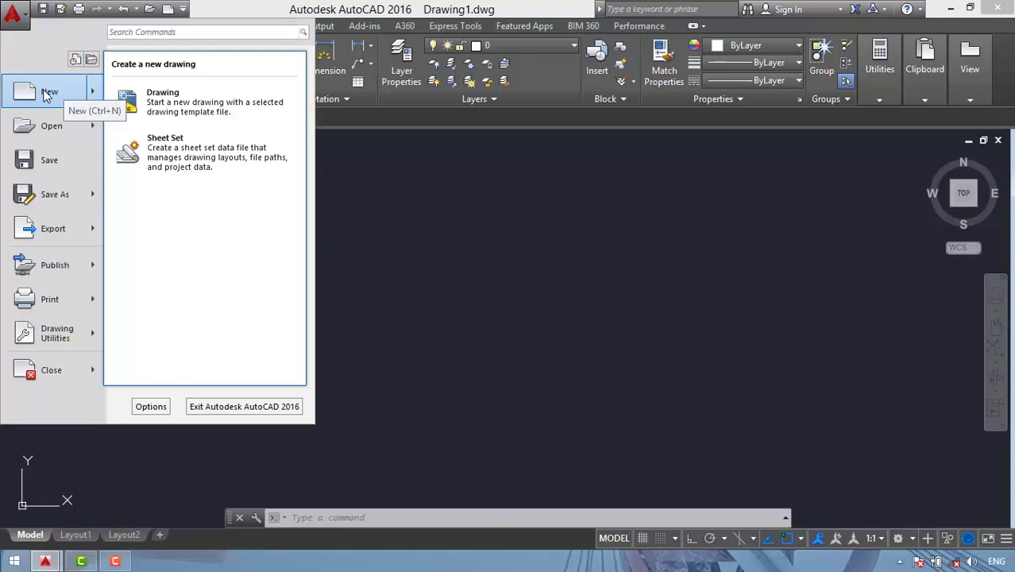
mouse_move(52, 125)
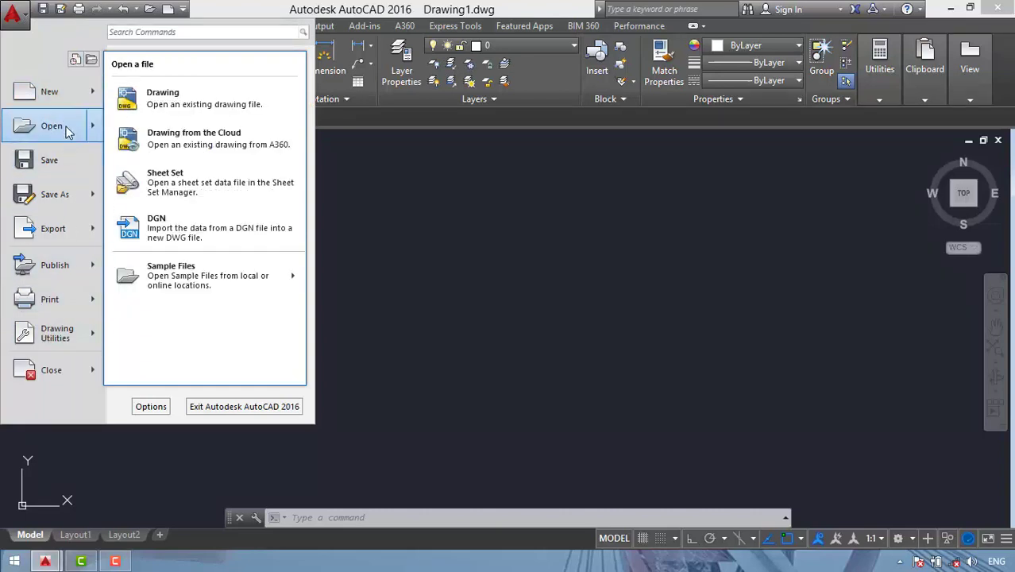
click(401, 215)
click(255, 252)
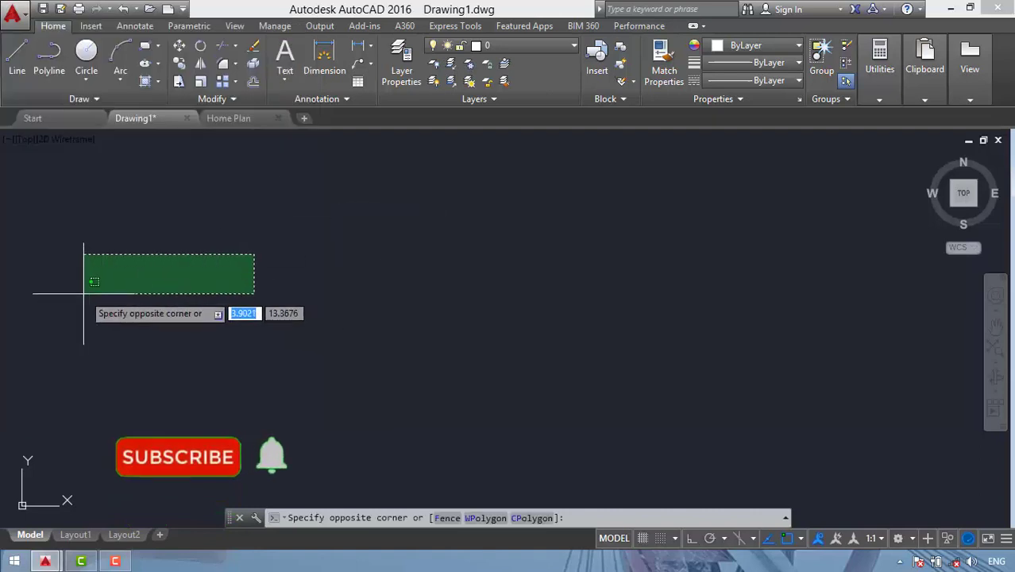
click(84, 290)
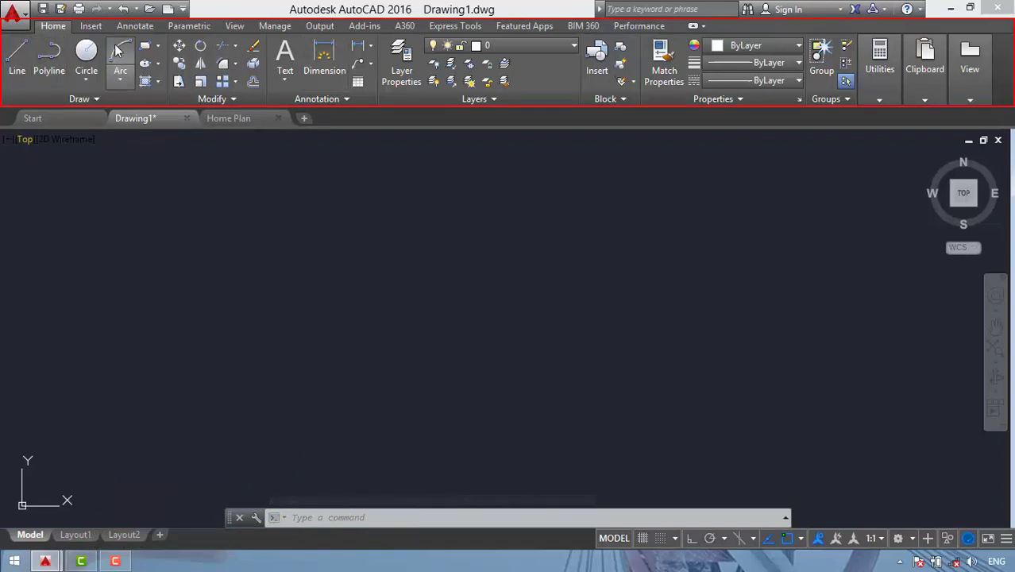
click(87, 26)
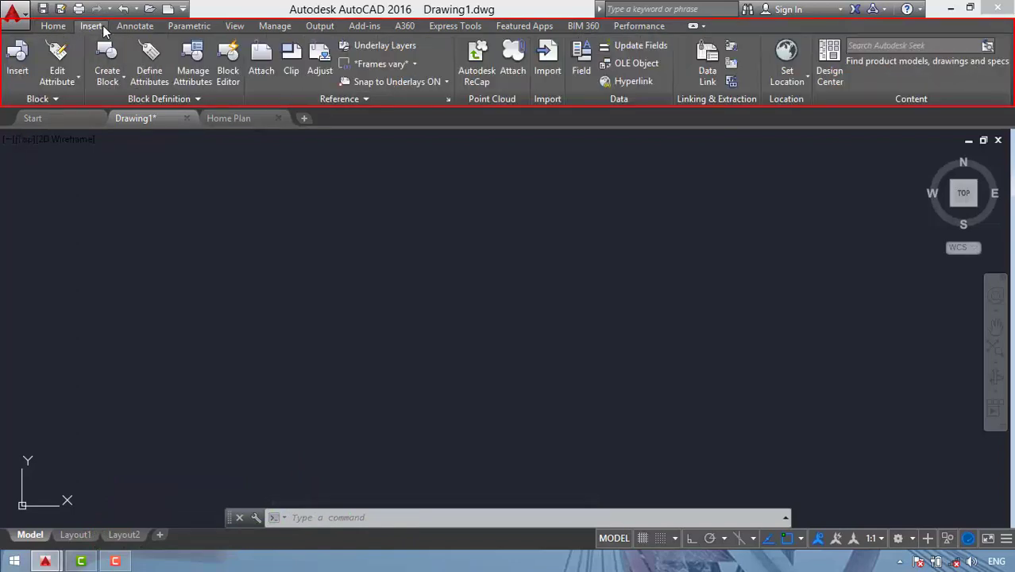
click(53, 26)
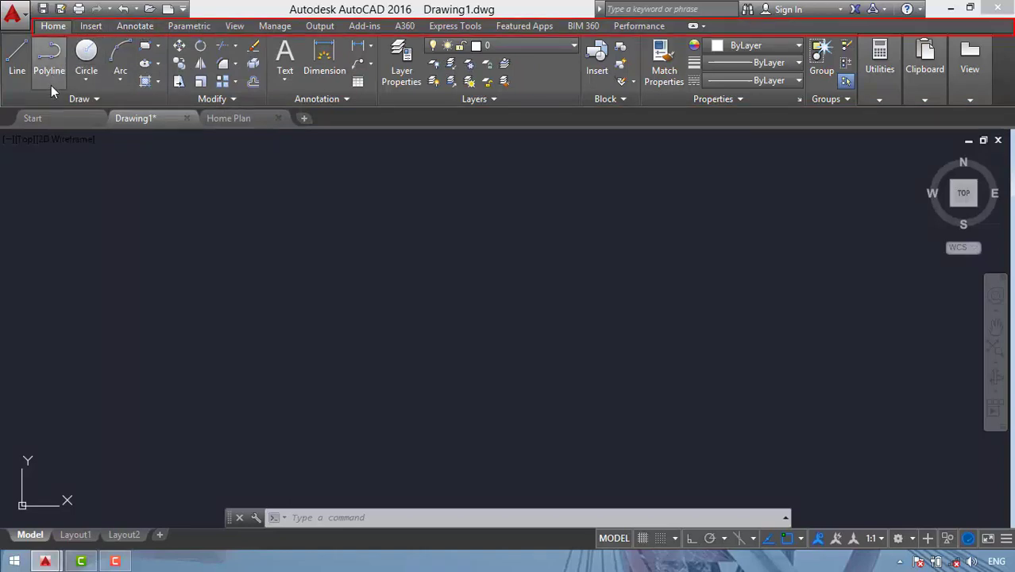
Turn the 3D Tools ribbon tab on and off again, then bring up the Show Panels list.
right_click(143, 99)
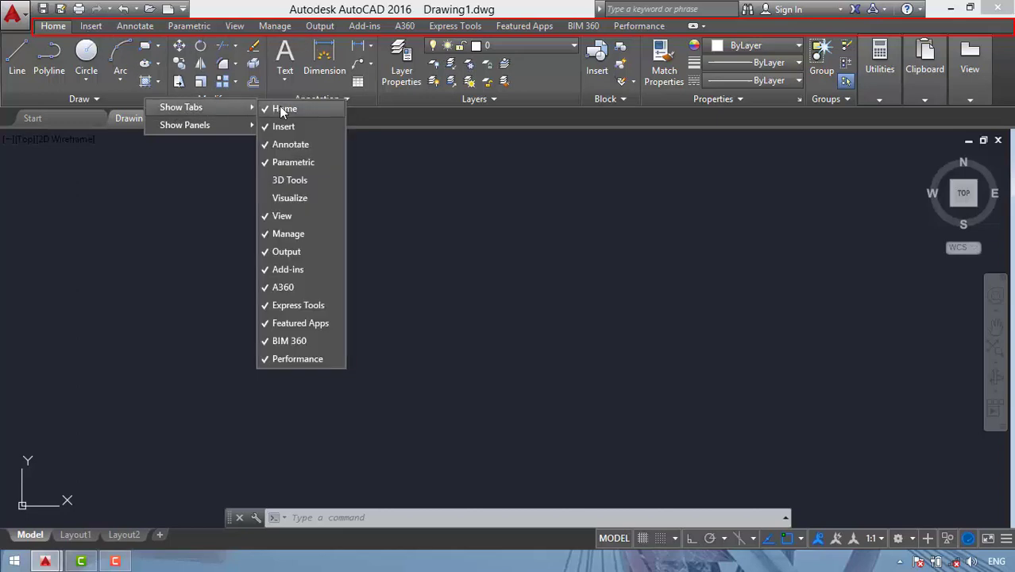
mouse_move(182, 107)
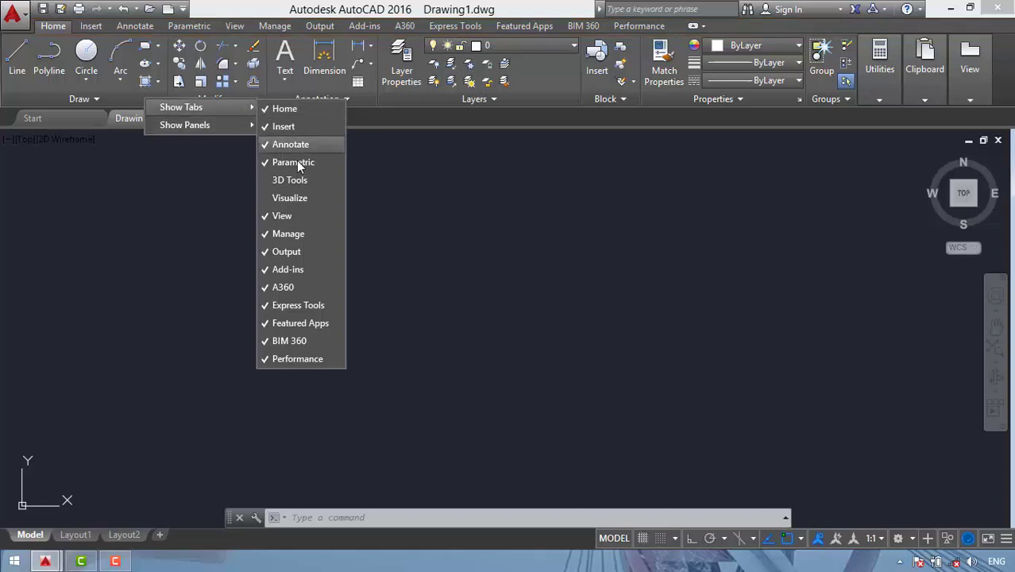
click(262, 181)
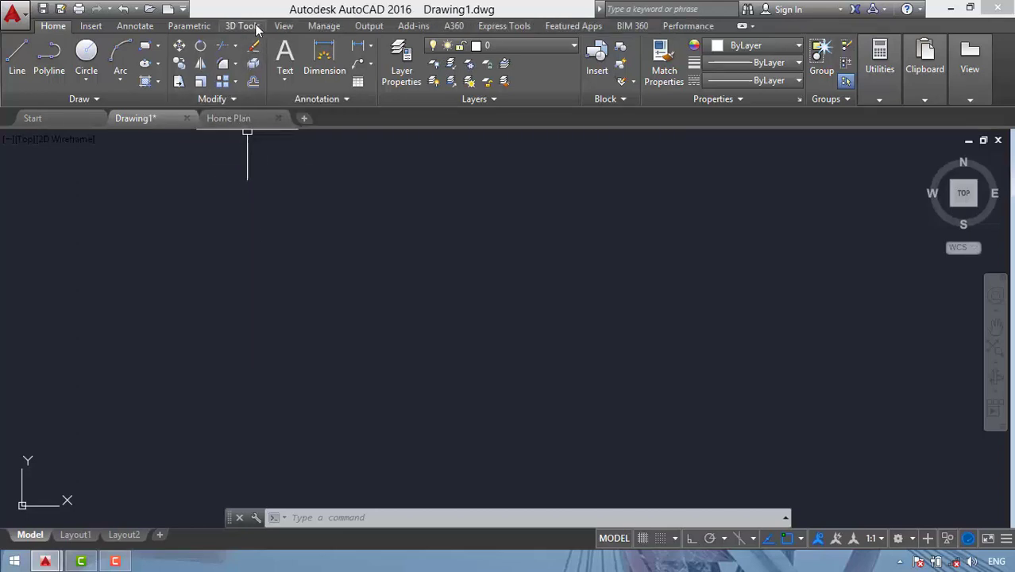
right_click(145, 101)
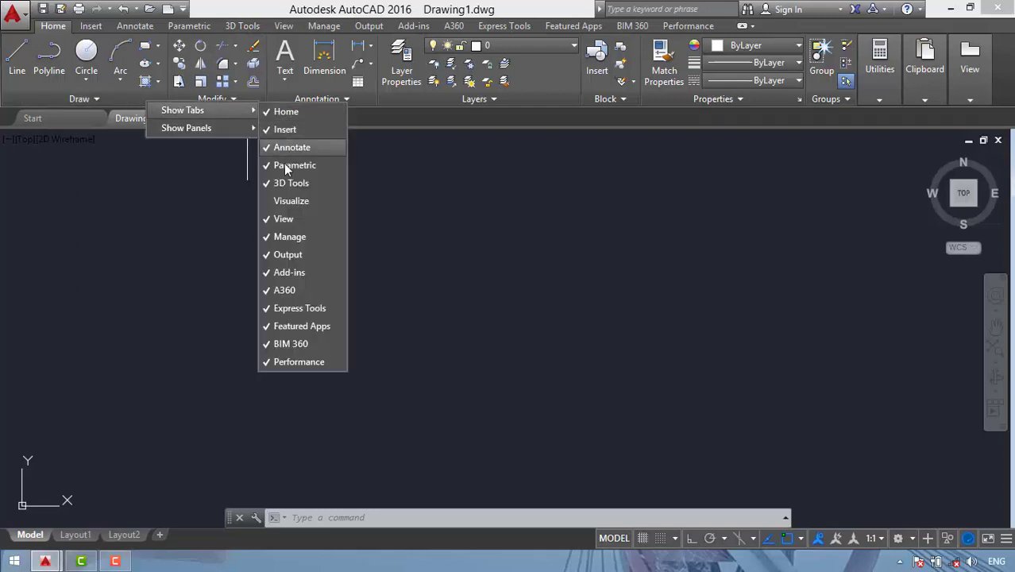
click(268, 183)
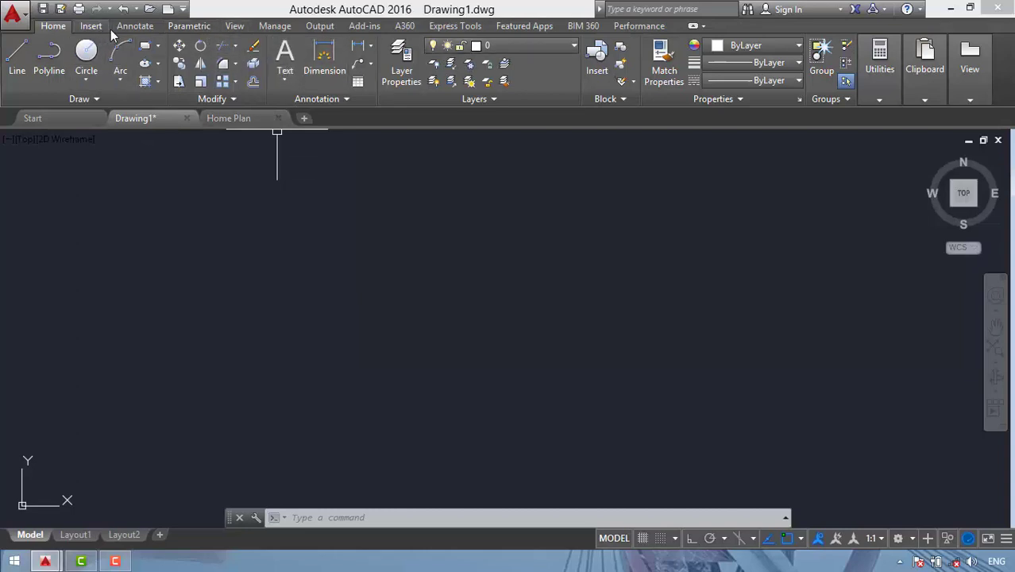
right_click(153, 101)
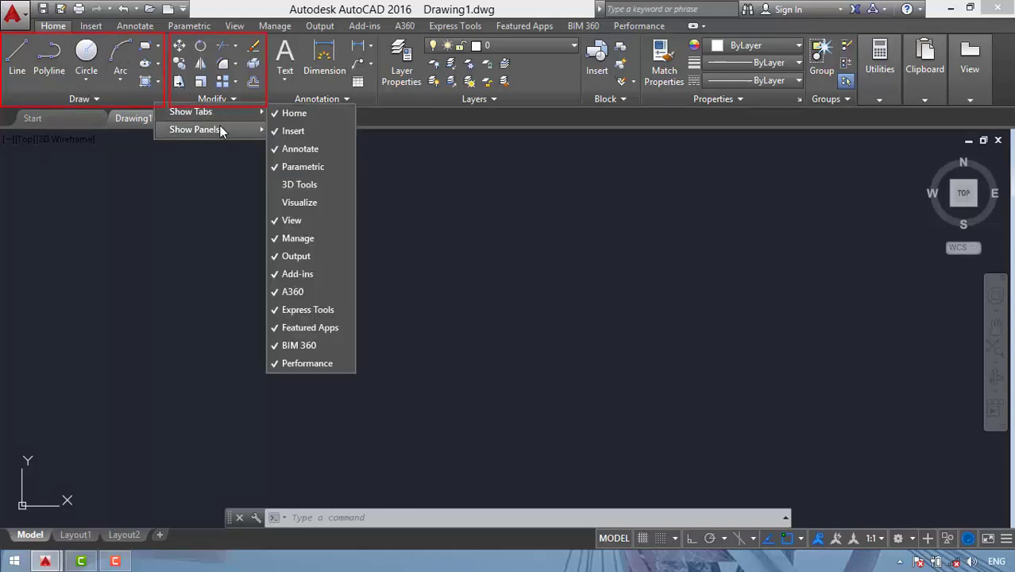
mouse_move(194, 129)
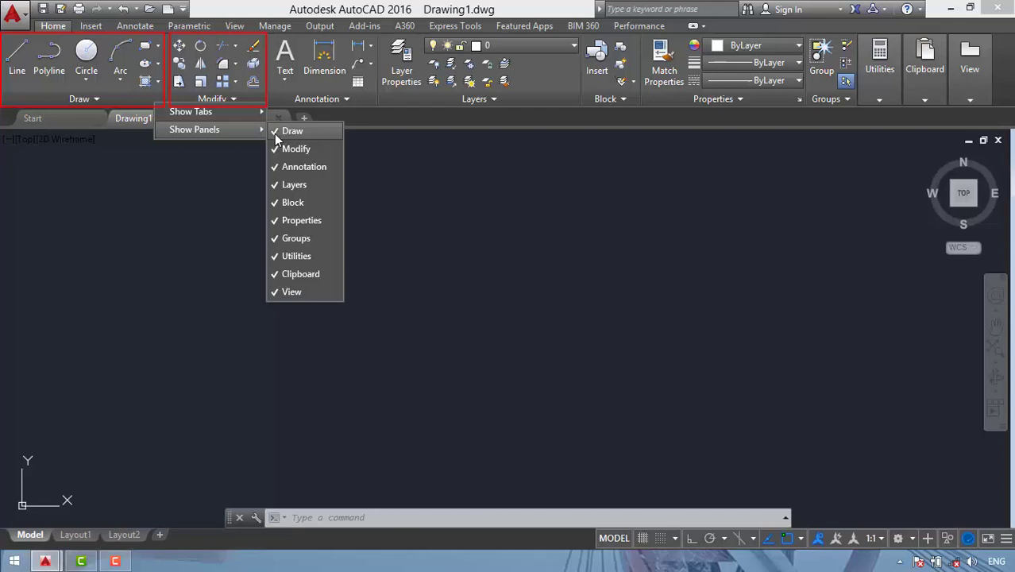
Remove the Draw panel from the ribbon, then restore it via Show Panels.
click(274, 134)
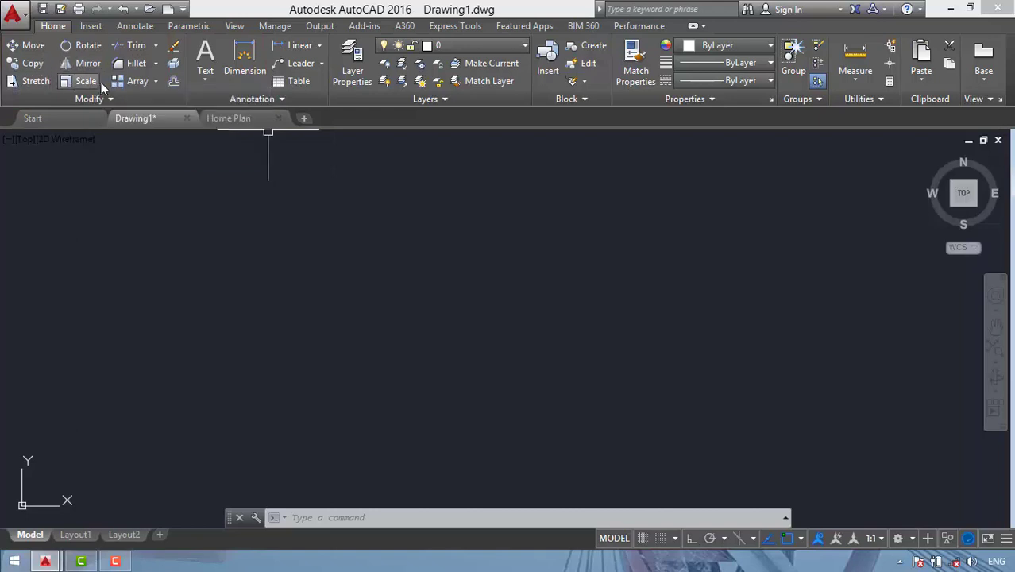
right_click(142, 94)
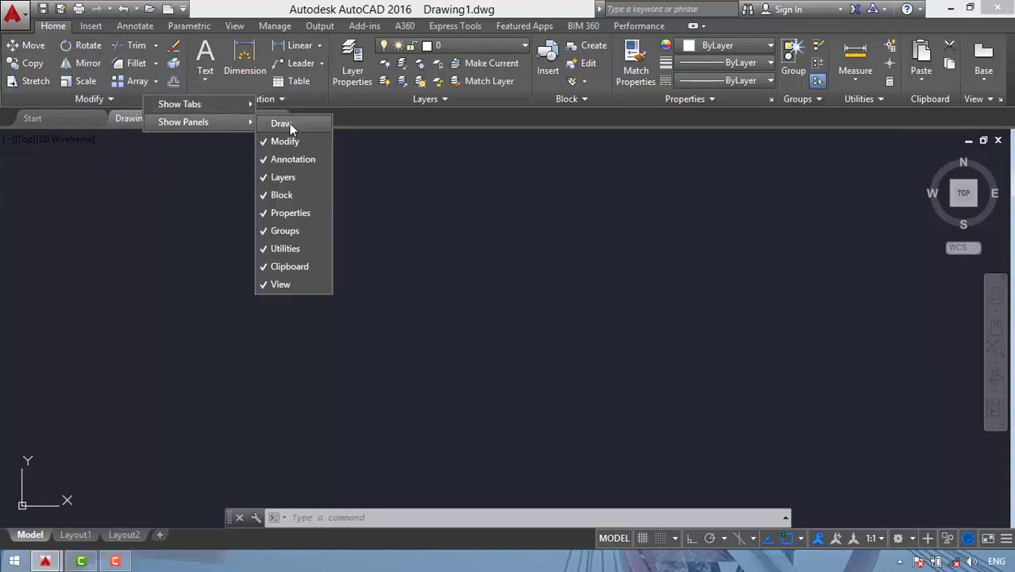
click(265, 125)
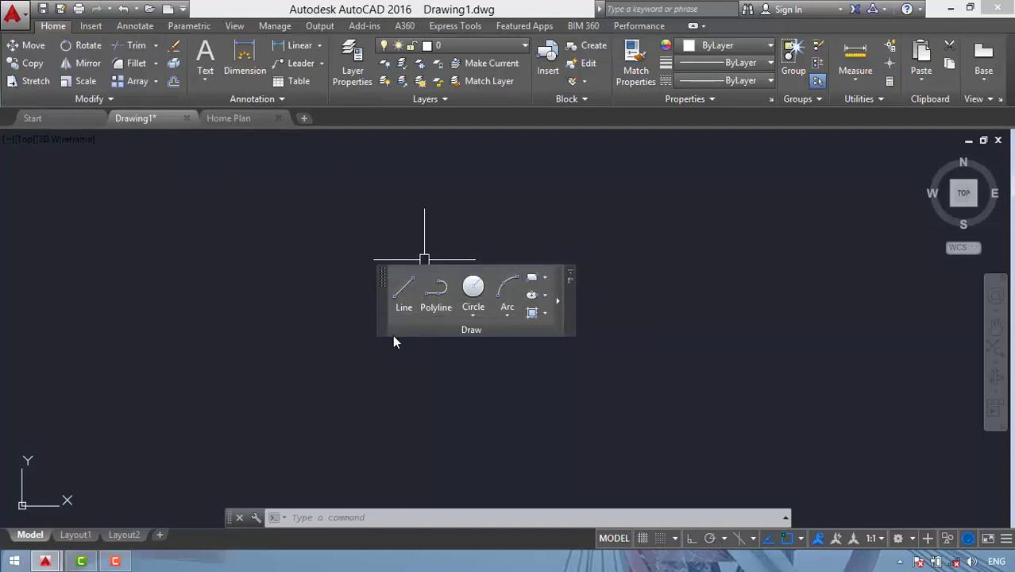
Float the Draw panel over the canvas, then return it to the ribbon.
mouse_move(380, 320)
mouse_down()
mouse_move(375, 355)
mouse_move(153, 312)
mouse_up()
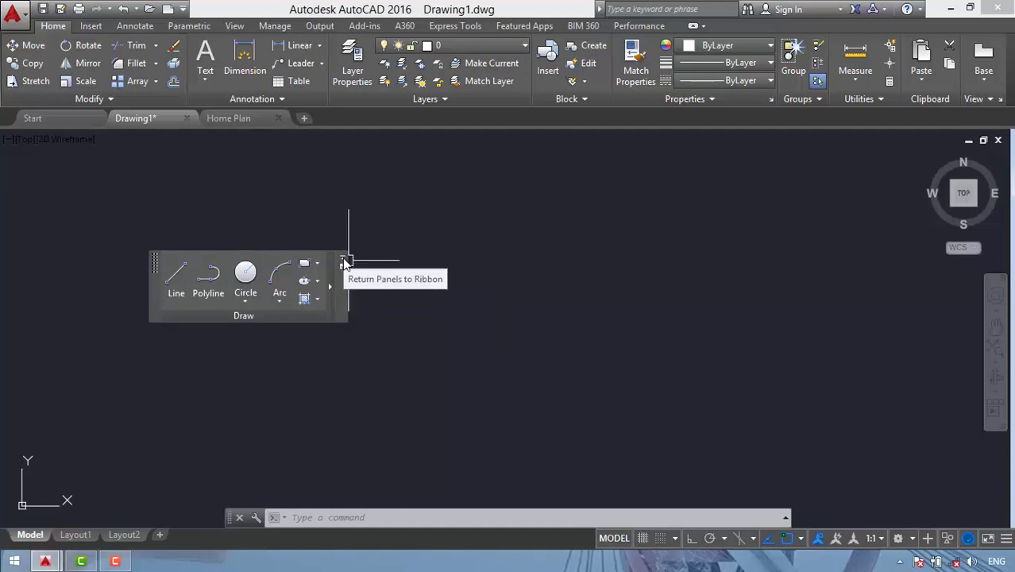
click(344, 263)
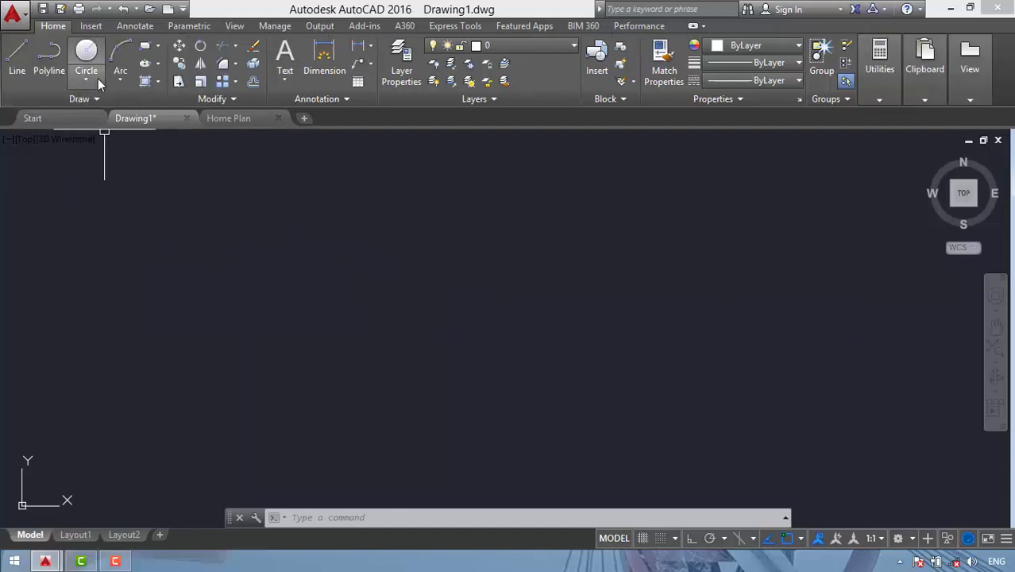
click(546, 212)
click(169, 362)
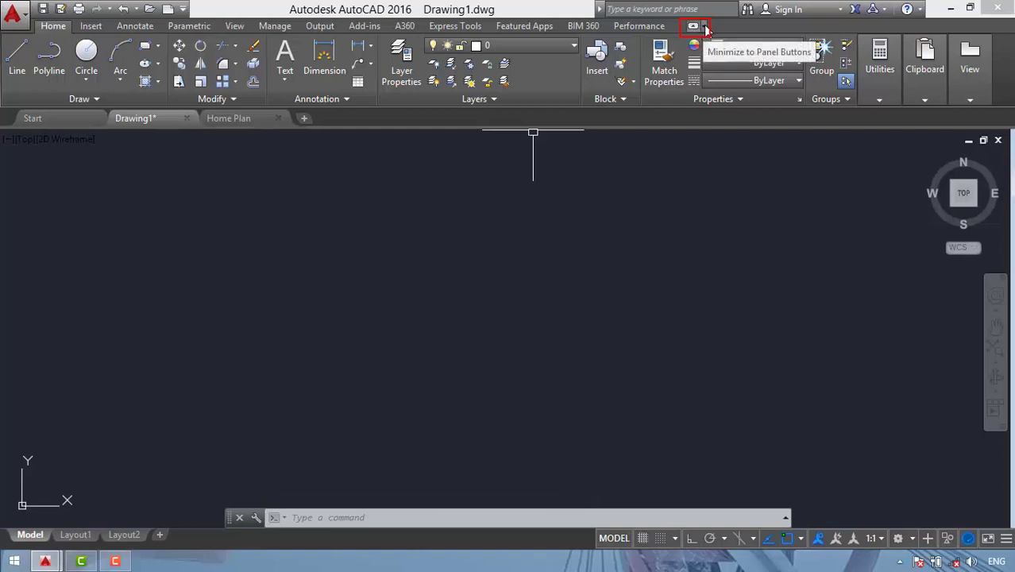
Minimize the ribbon to panel buttons, then to panel titles, then to tabs only.
click(704, 30)
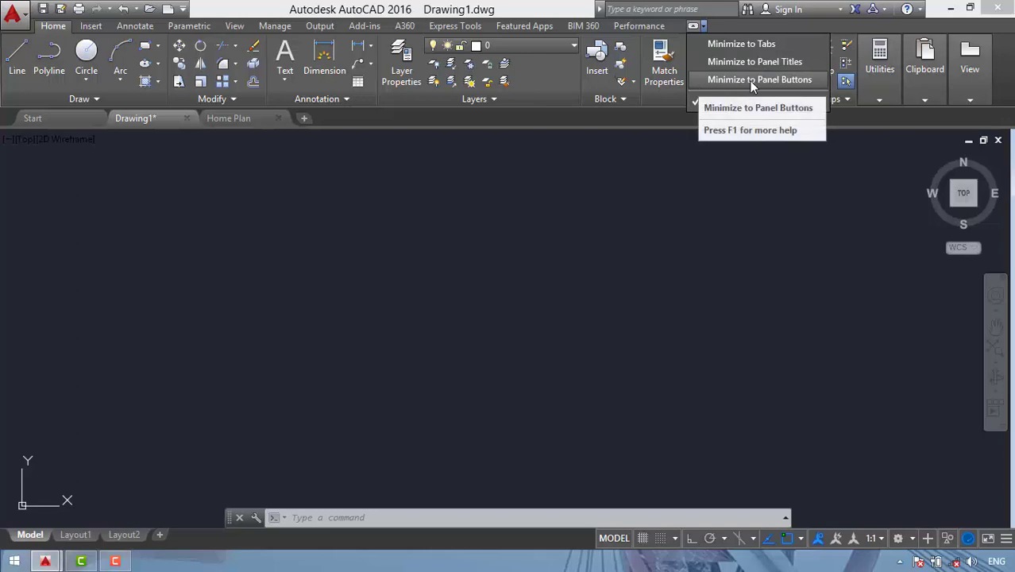
click(779, 81)
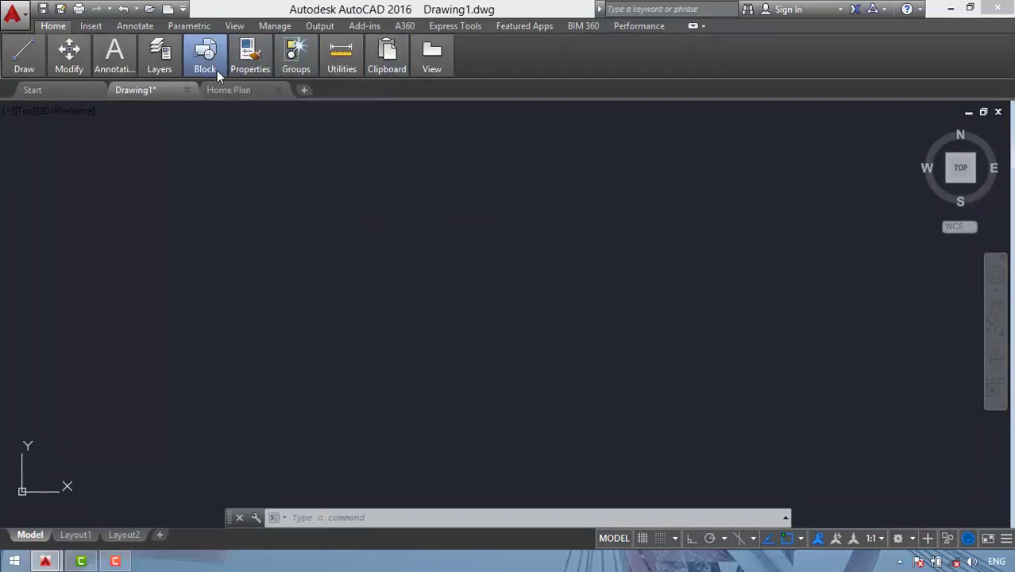
mouse_move(205, 58)
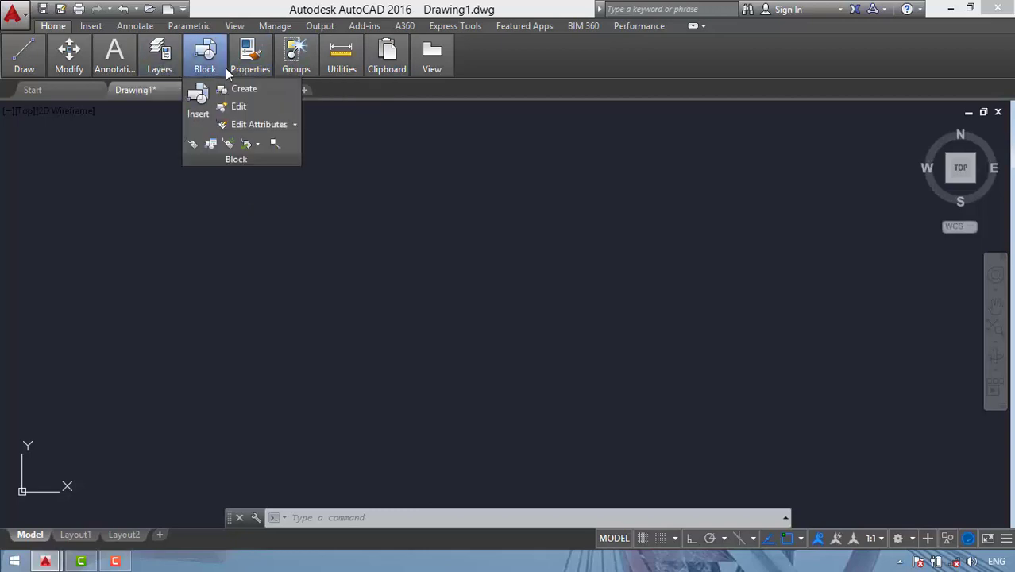
mouse_move(114, 58)
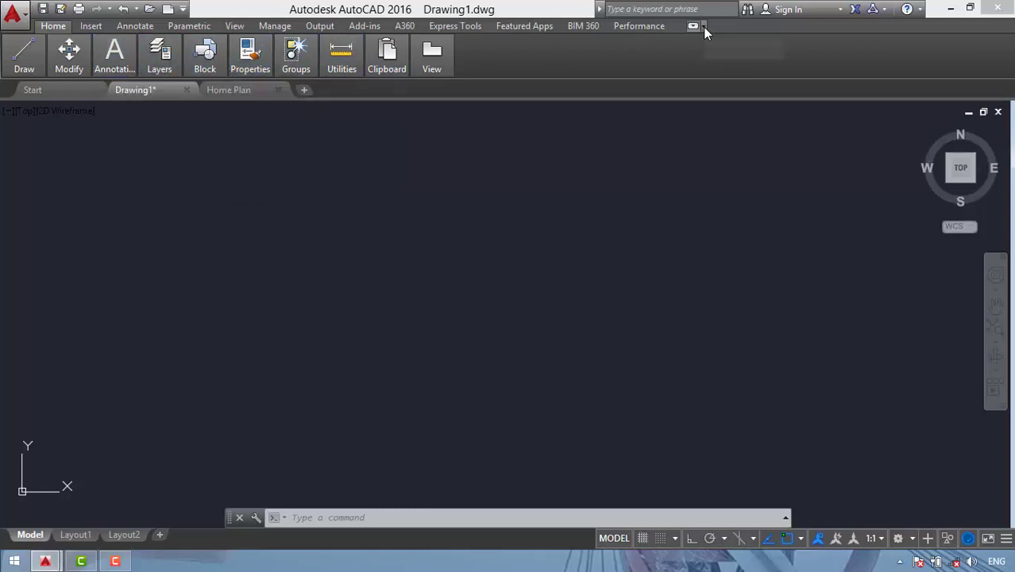
click(702, 26)
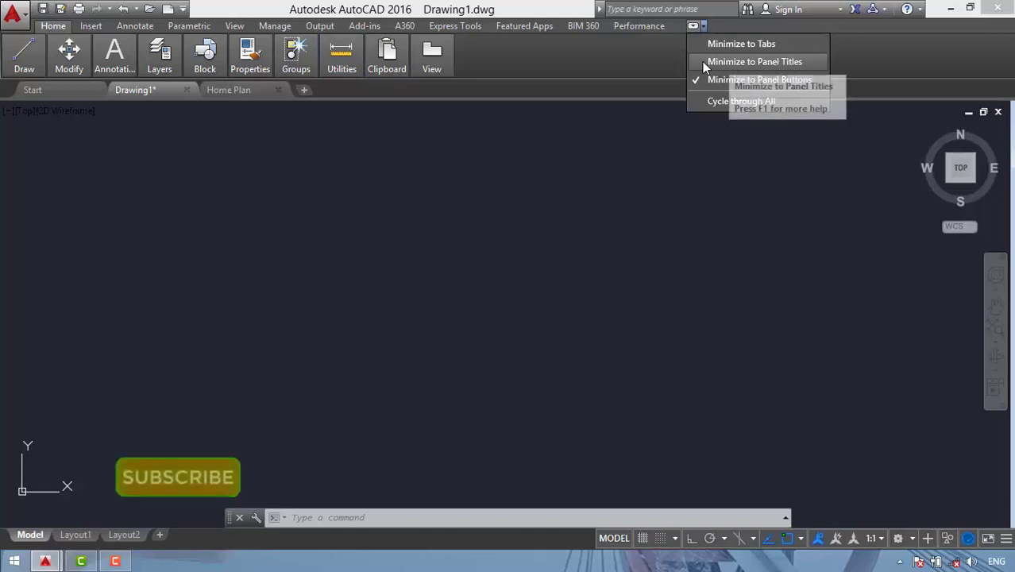
click(702, 61)
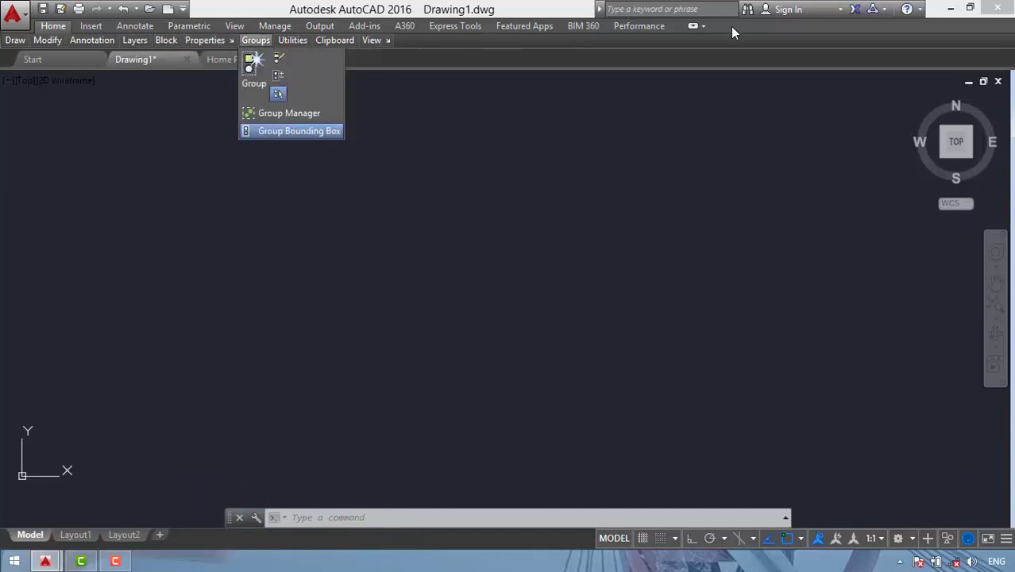
click(704, 27)
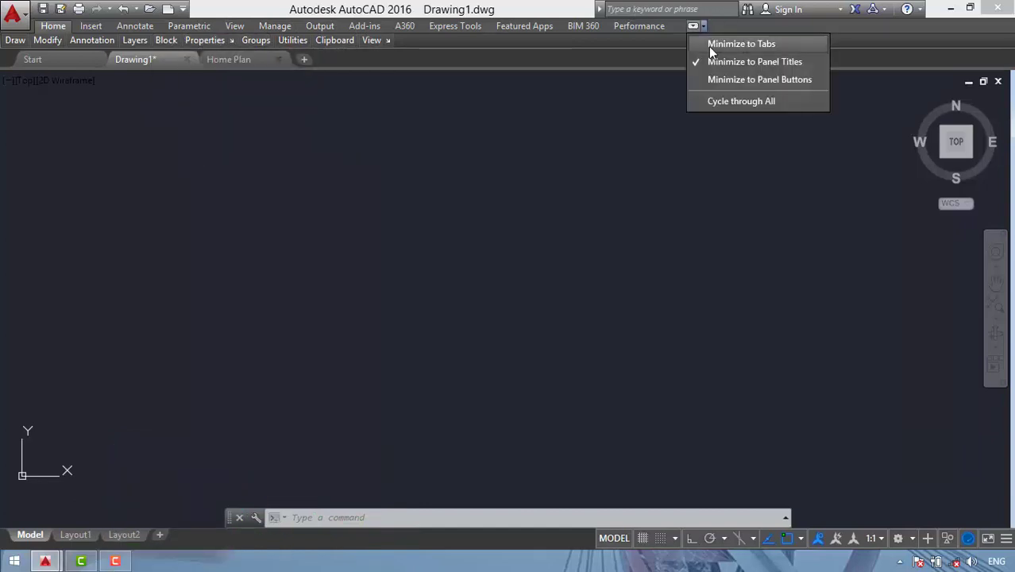
click(741, 44)
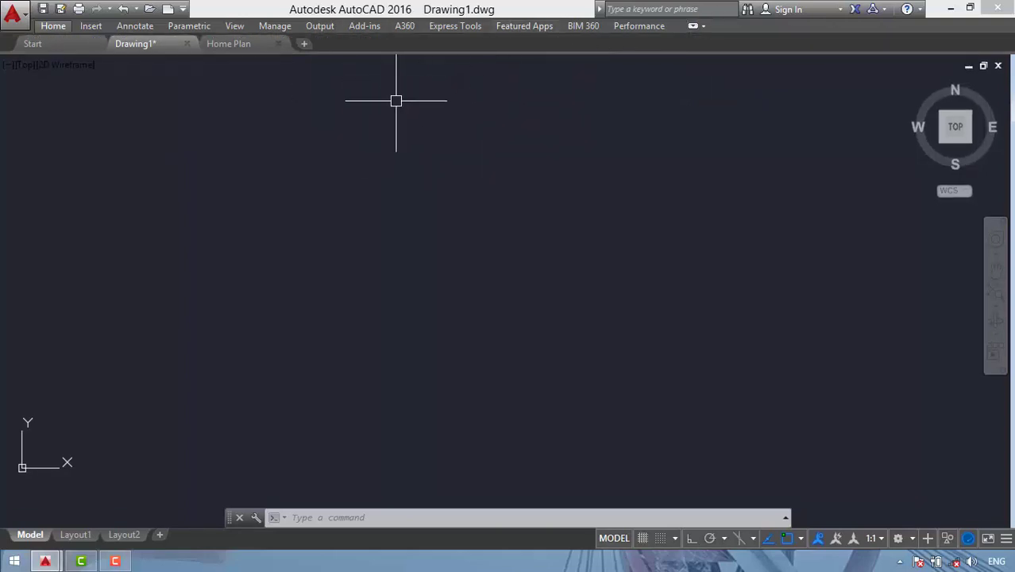
Expand the ribbon back to its full panels.
click(448, 98)
click(279, 211)
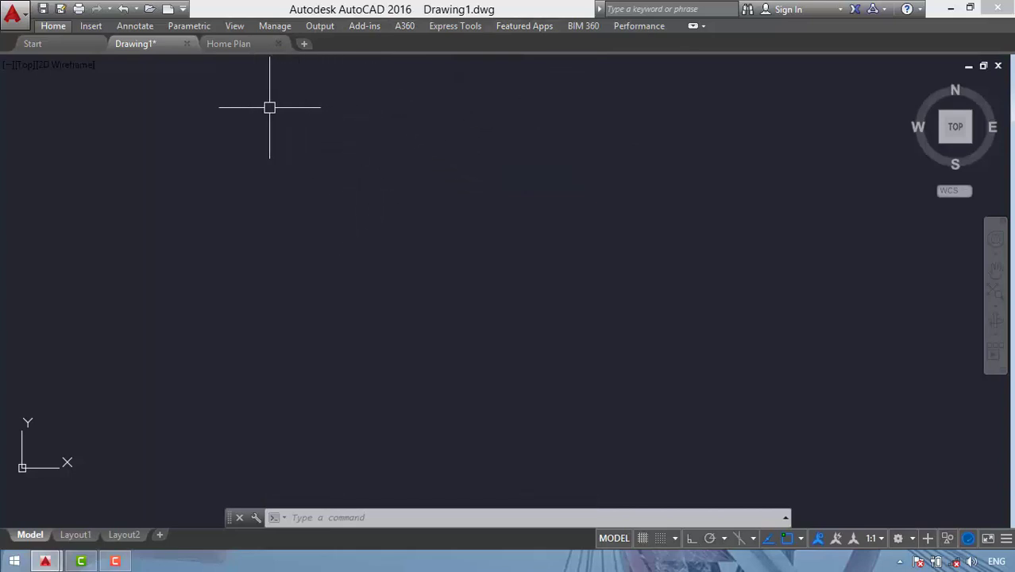
click(693, 26)
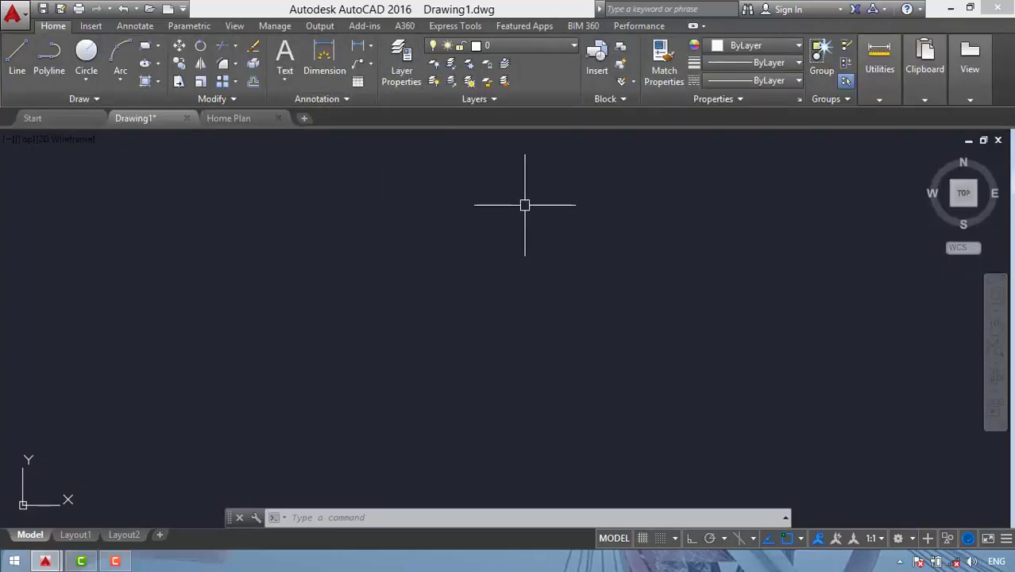
click(629, 179)
Undock the ribbon from the window into a floating palette.
click(233, 342)
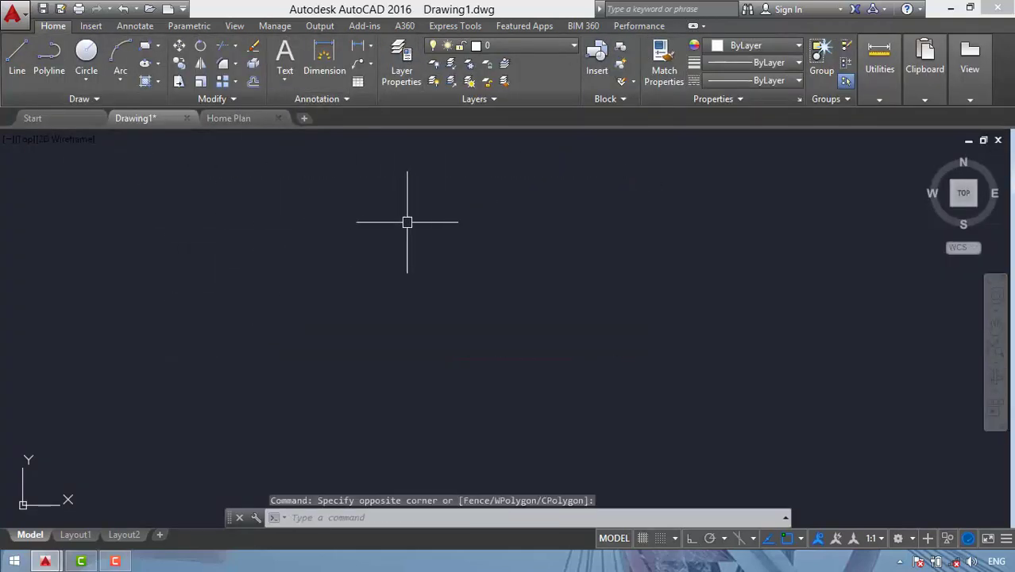
click(618, 181)
click(140, 309)
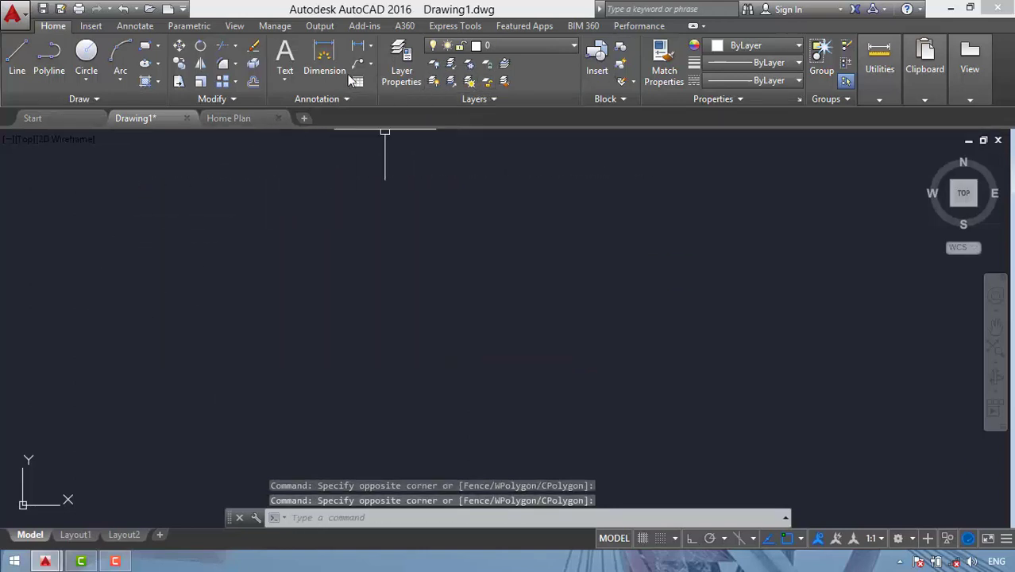
right_click(718, 28)
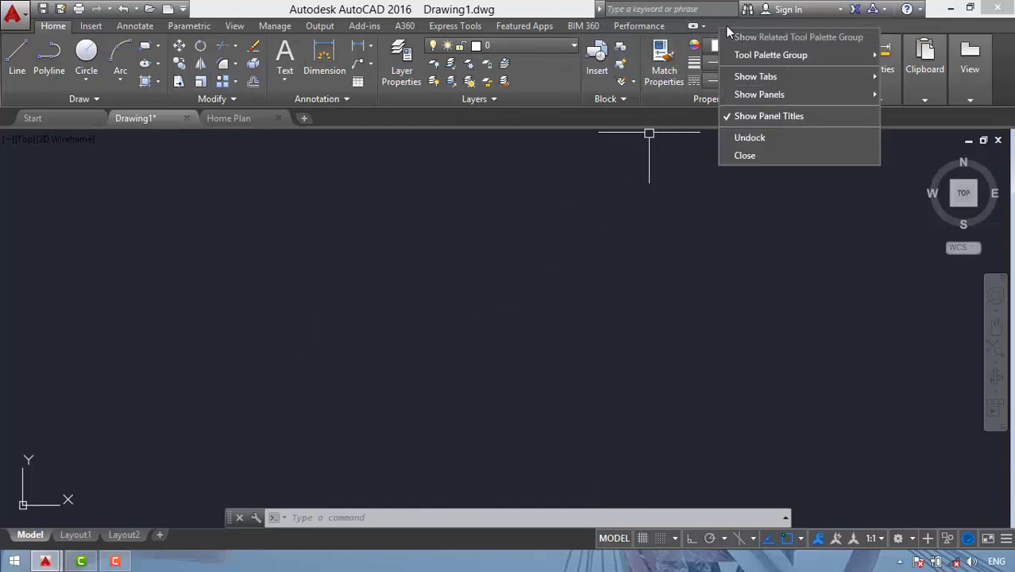
click(745, 143)
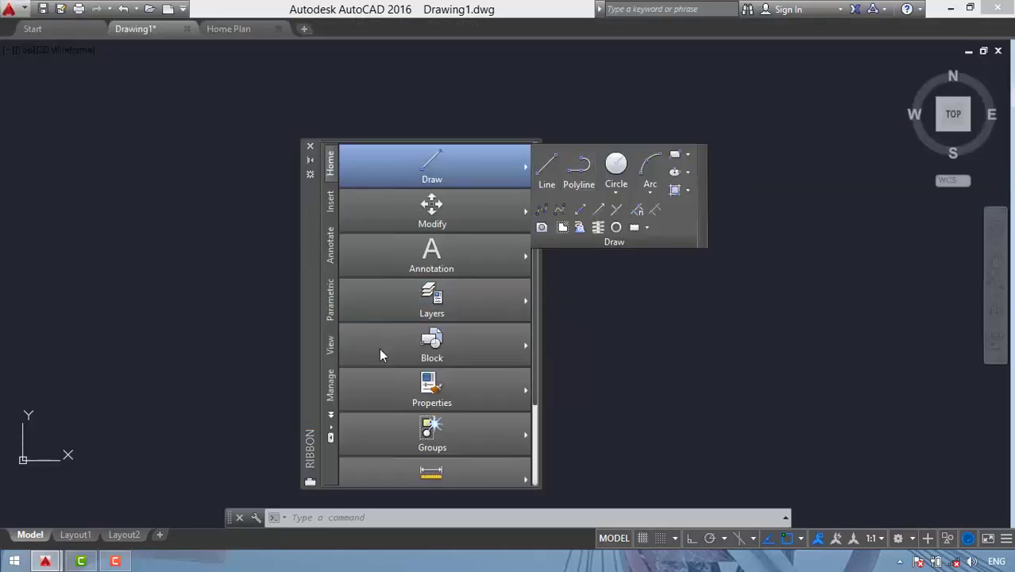
Drag the floating ribbon palette around the canvas, then close it.
drag(305, 238, 579, 204)
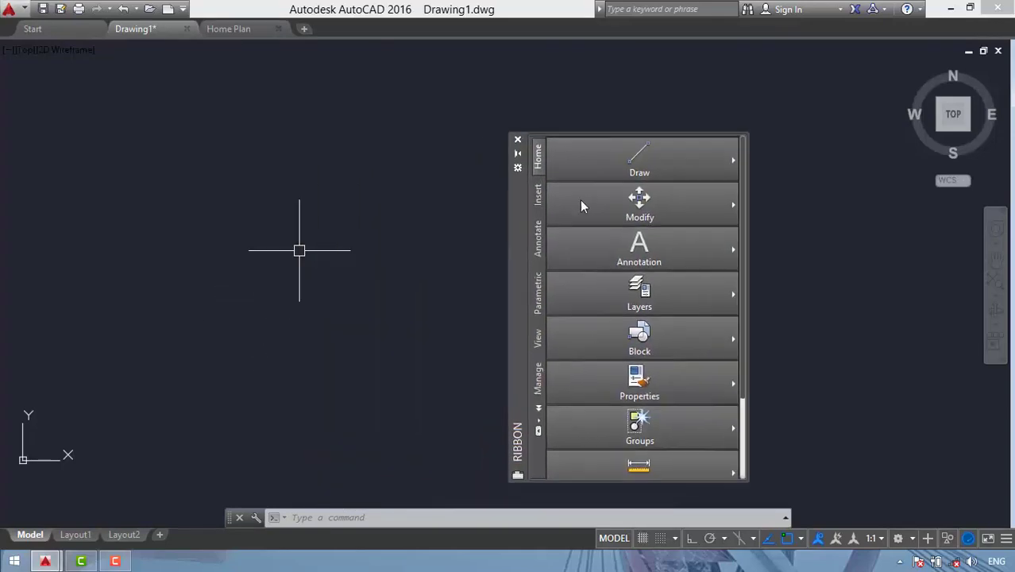
drag(289, 265, 315, 200)
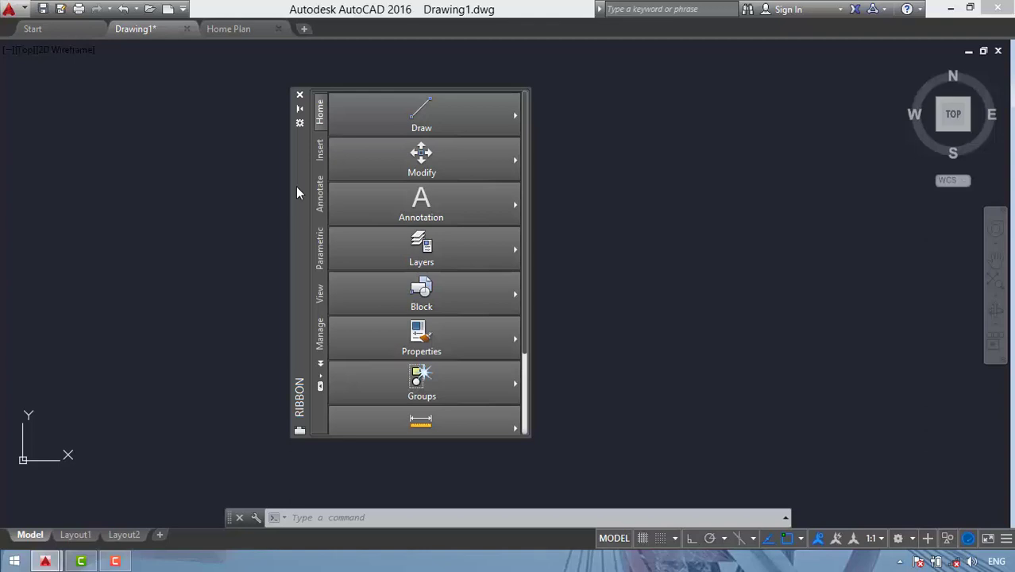
mouse_move(297, 193)
mouse_down()
mouse_move(156, 251)
mouse_move(325, 206)
mouse_move(446, 226)
mouse_move(442, 184)
mouse_up()
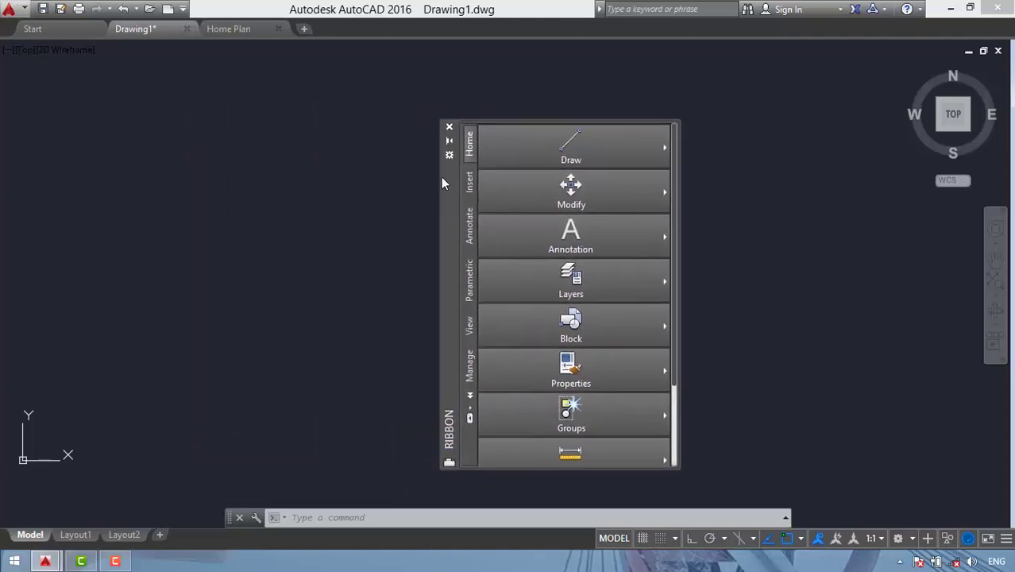
click(450, 130)
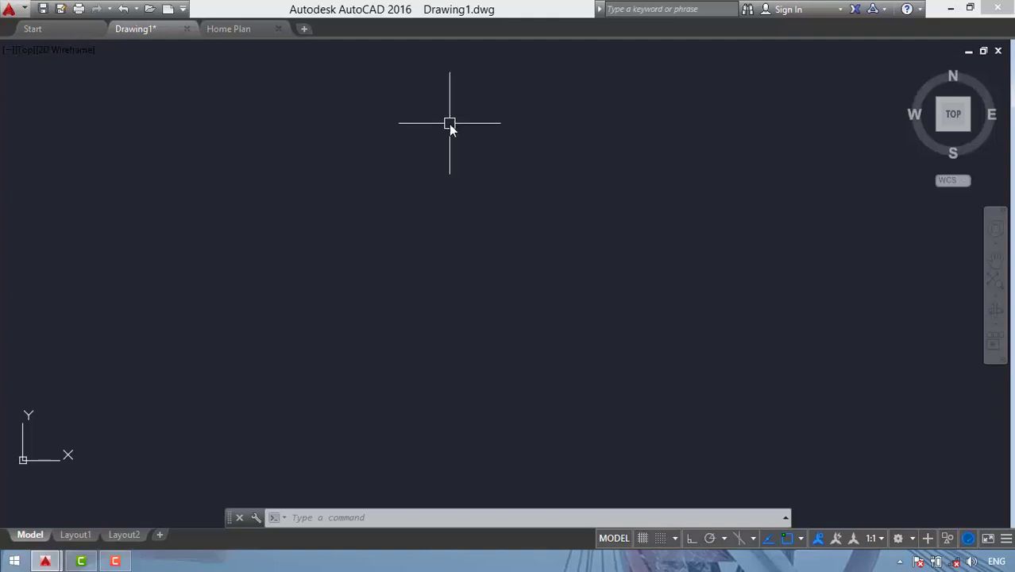
Open the drawing area's shortcut menu and dismiss it.
click(540, 130)
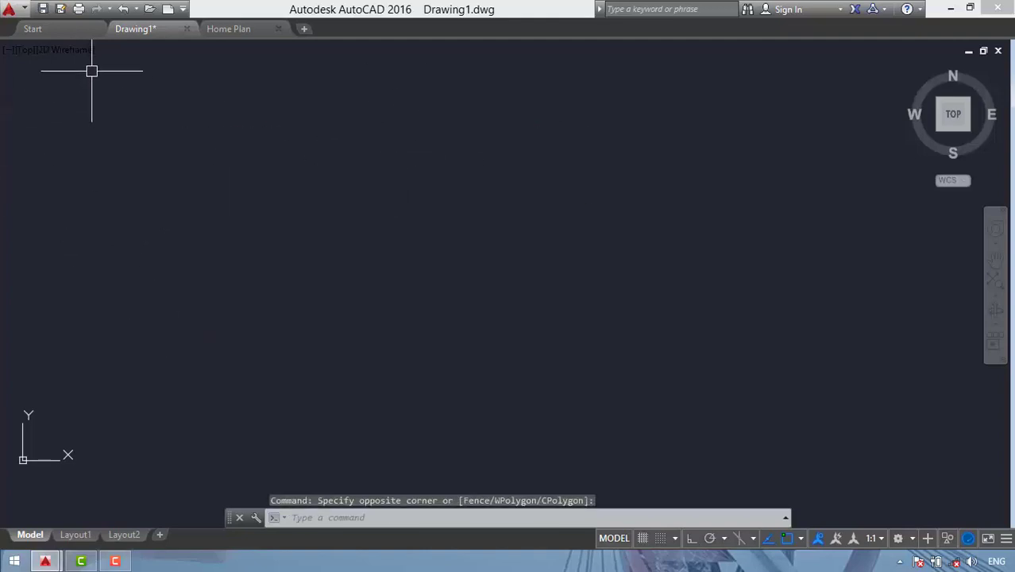
right_click(358, 173)
mouse_move(409, 200)
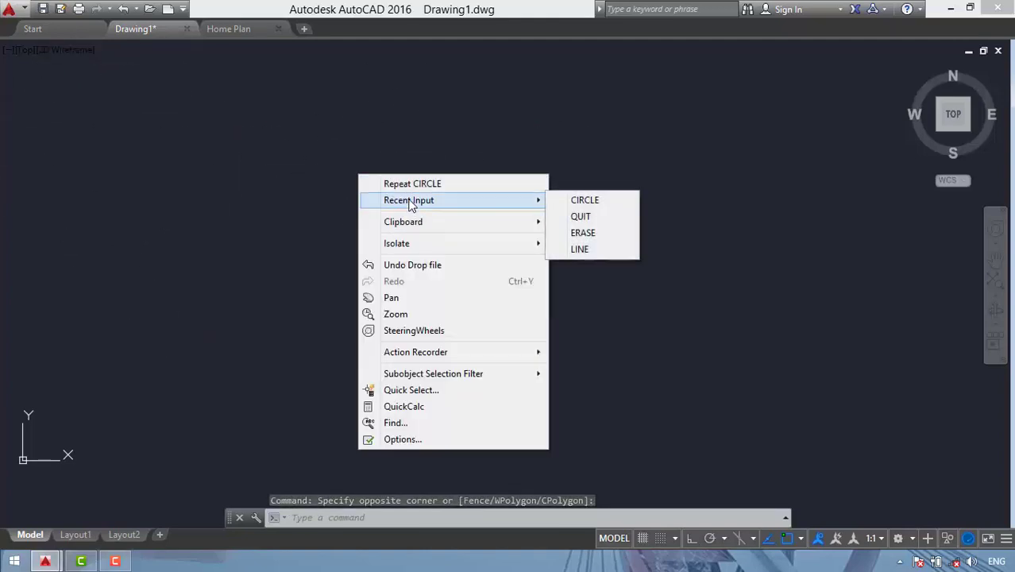
click(315, 124)
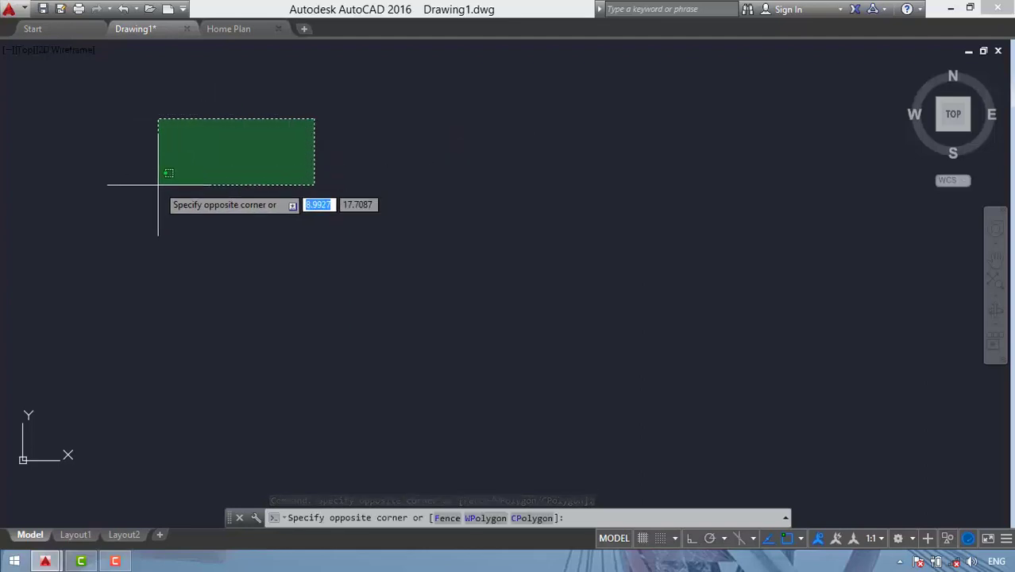
click(153, 197)
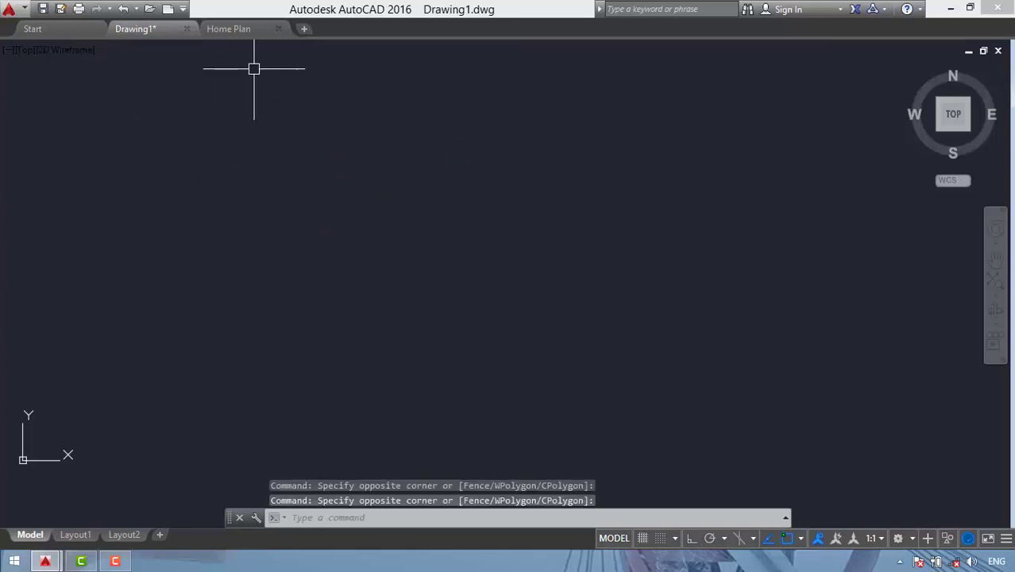
Drag three empty selection windows on the canvas, then open the Customize Quick Access Toolbar menu.
click(435, 86)
click(270, 246)
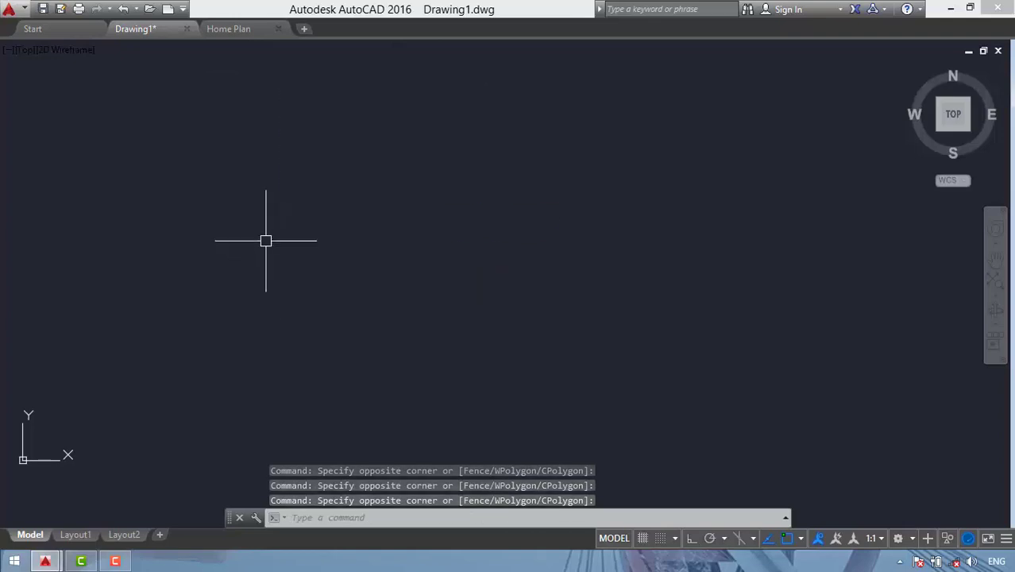
click(489, 118)
click(302, 235)
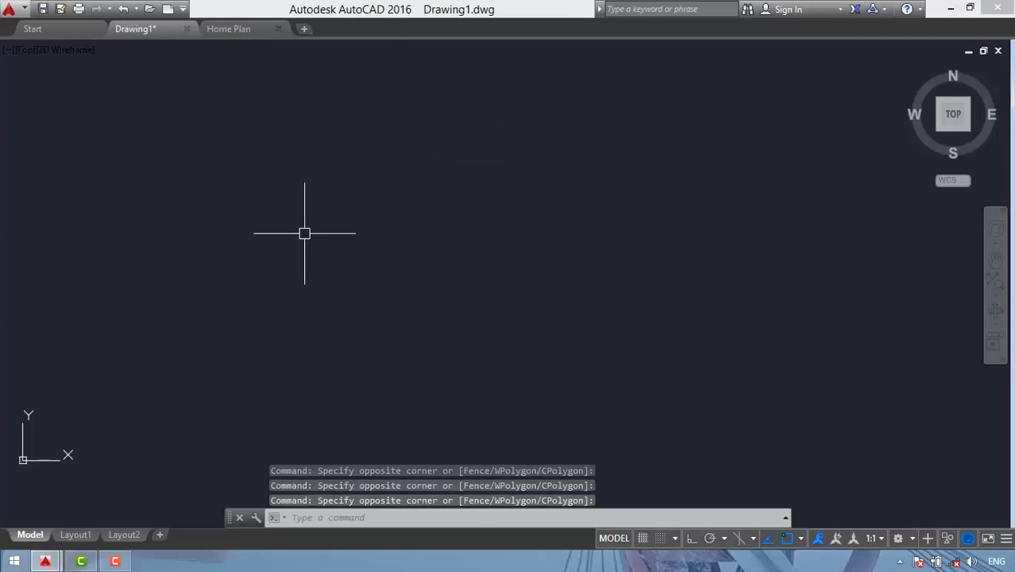
click(430, 154)
click(262, 234)
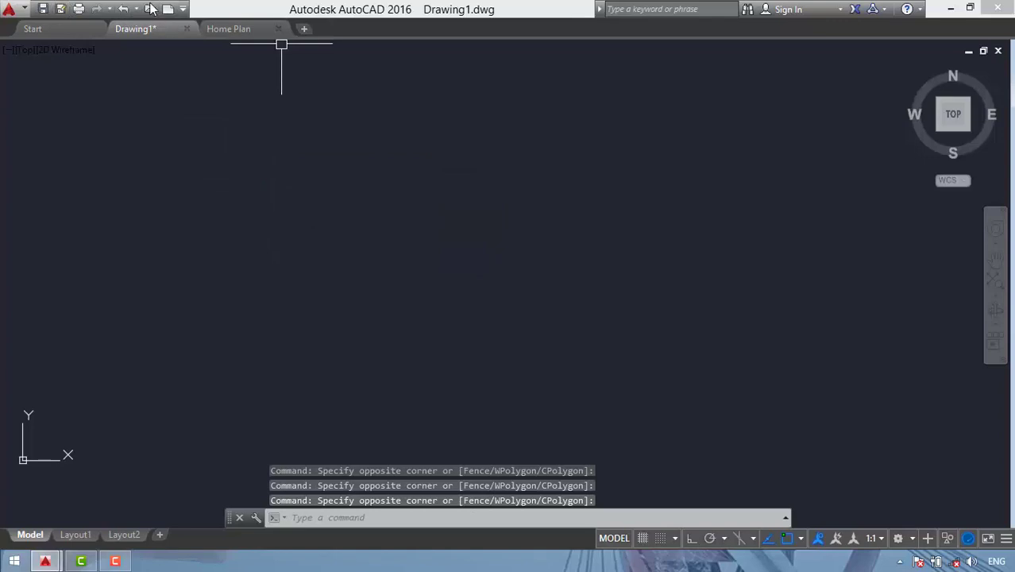
click(184, 8)
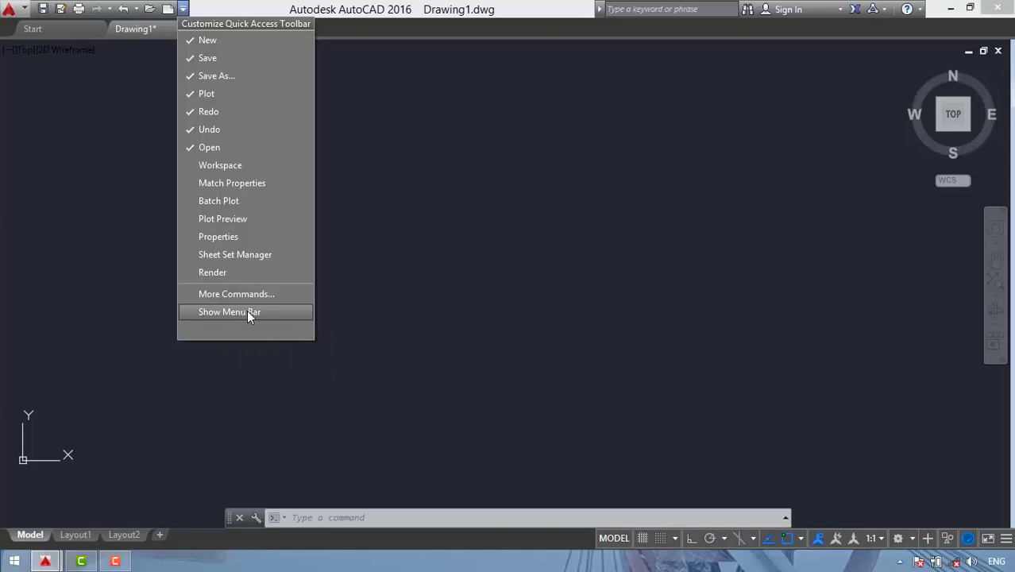
Show the menu bar, reopen the ribbon via Tools > Palettes > Ribbon, and dock it at the top.
click(247, 311)
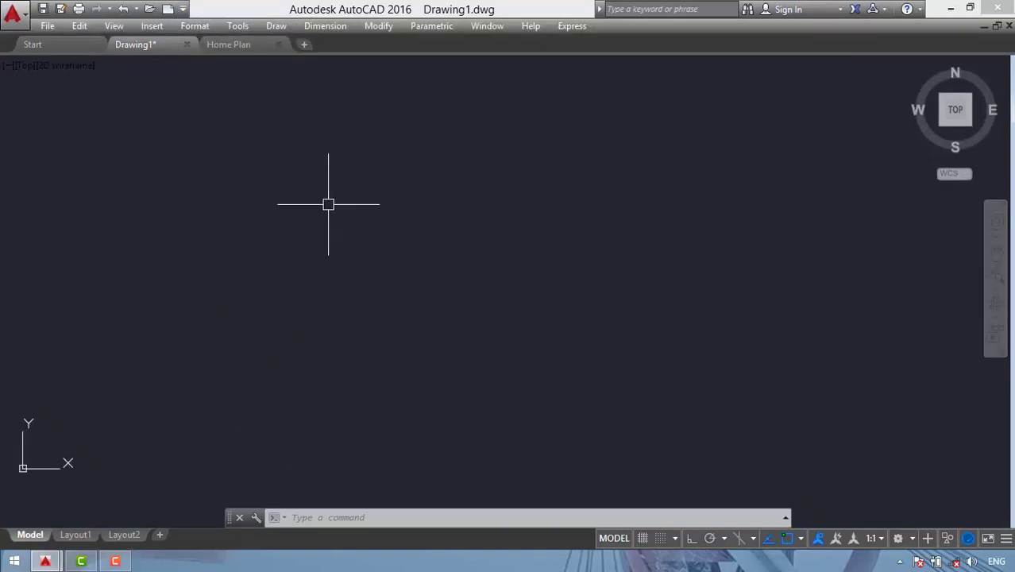
click(239, 26)
mouse_move(259, 26)
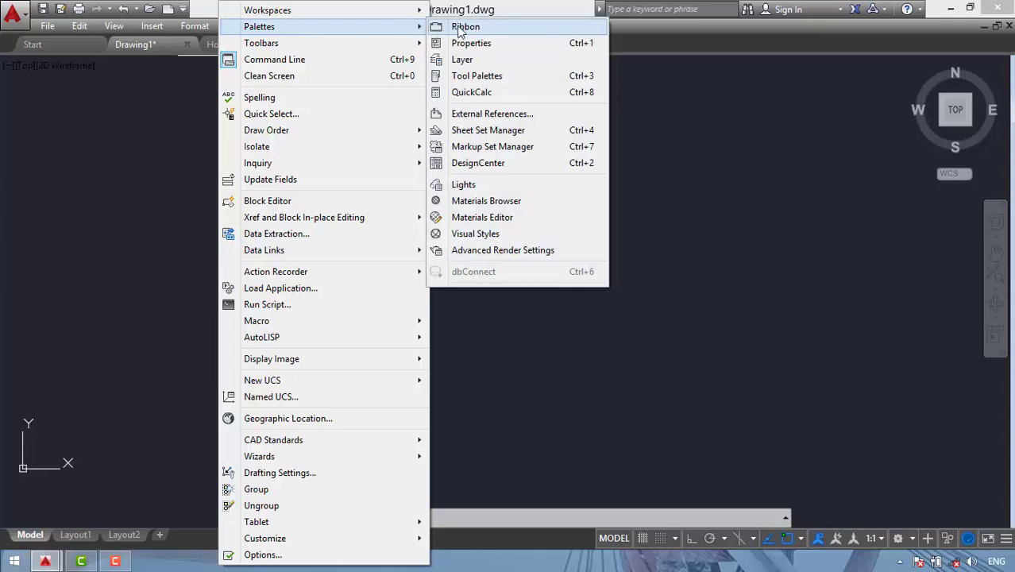
click(501, 29)
mouse_move(571, 191)
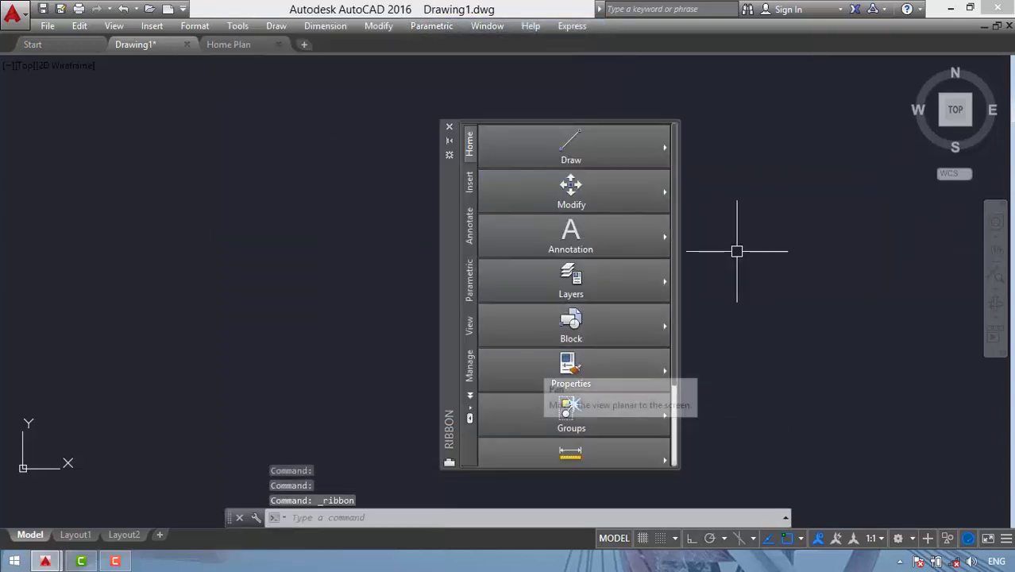
drag(451, 350, 337, 47)
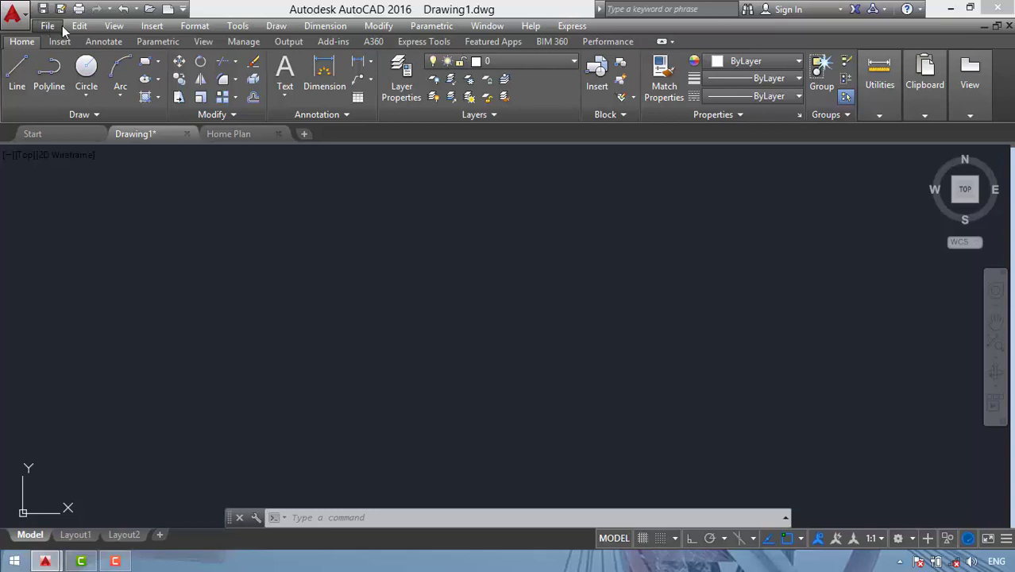
Hide the menu bar, show it again, then reopen the Quick Access Toolbar dropdown.
click(183, 8)
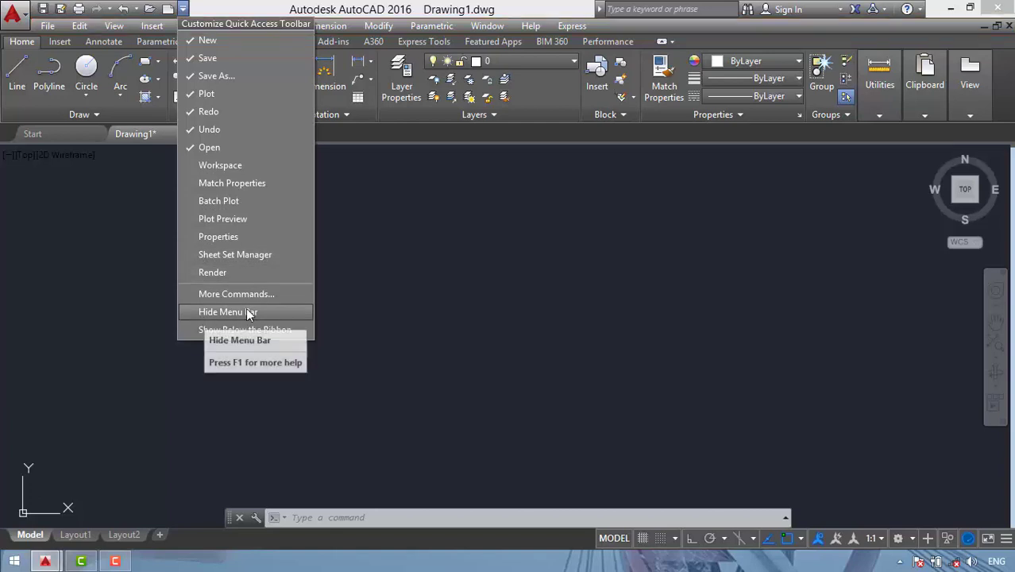
click(215, 313)
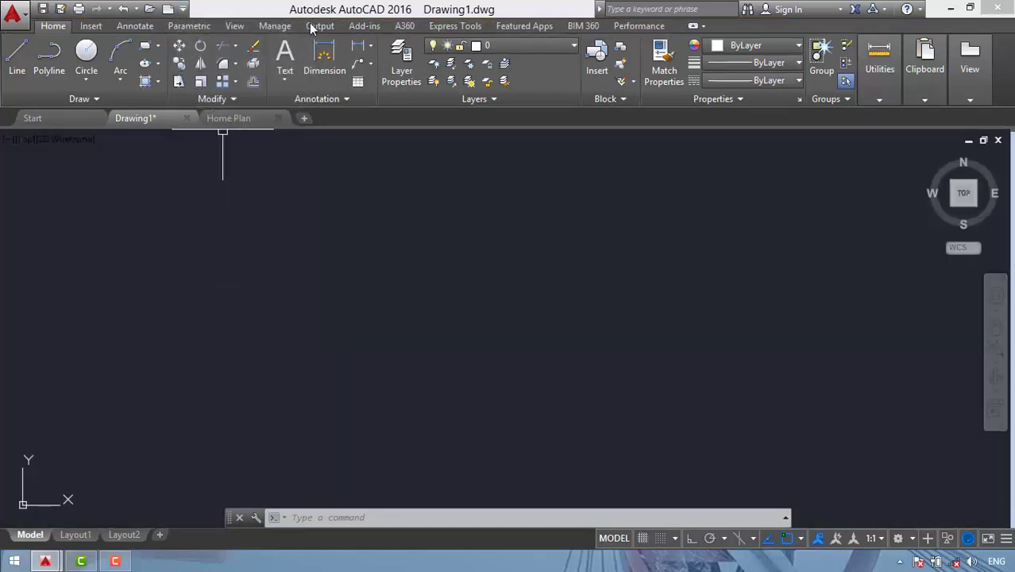
click(183, 9)
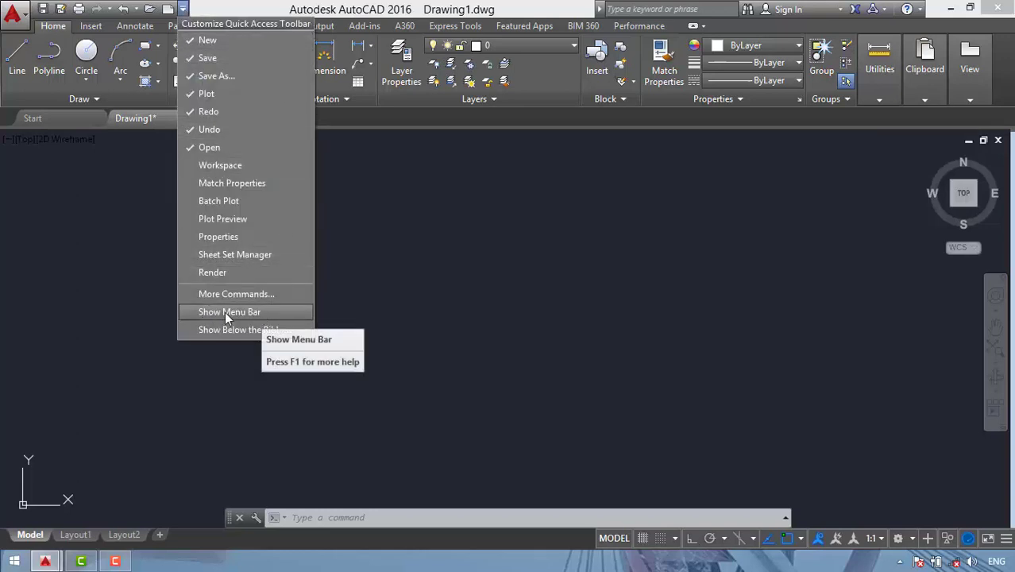
click(260, 313)
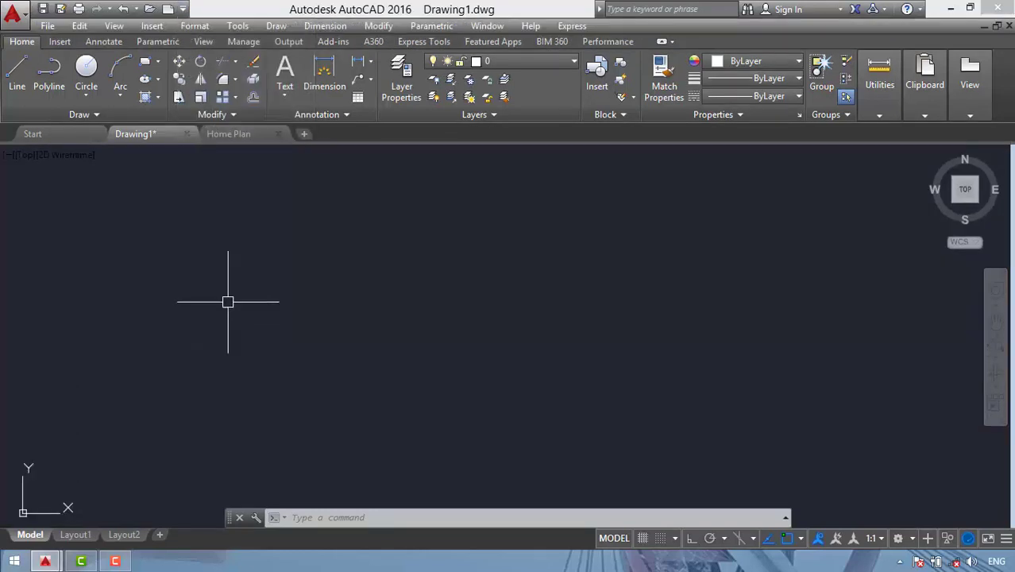
click(183, 9)
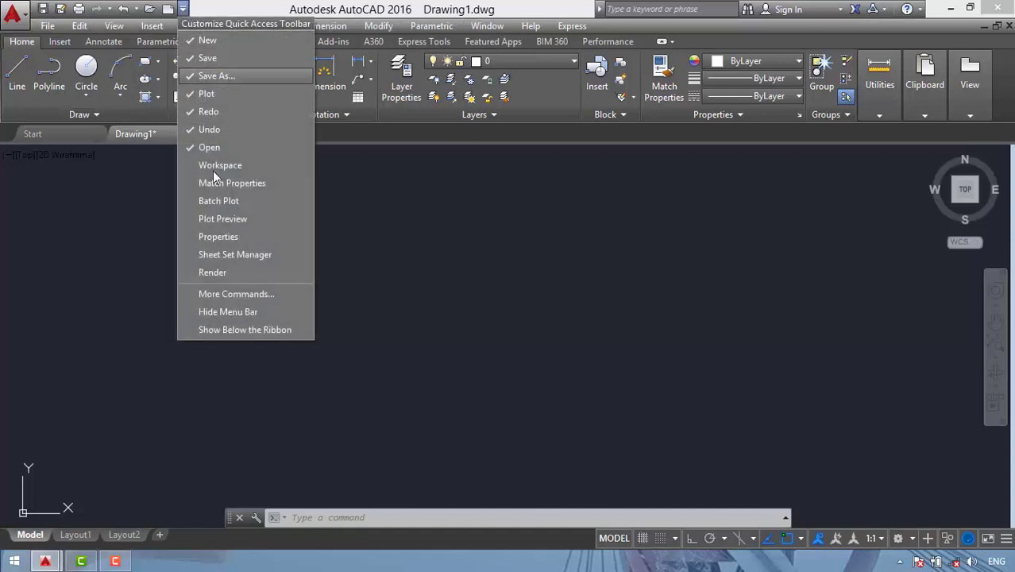
Show the Quick Access Toolbar below the ribbon, then back above it, and click empty canvas.
click(252, 329)
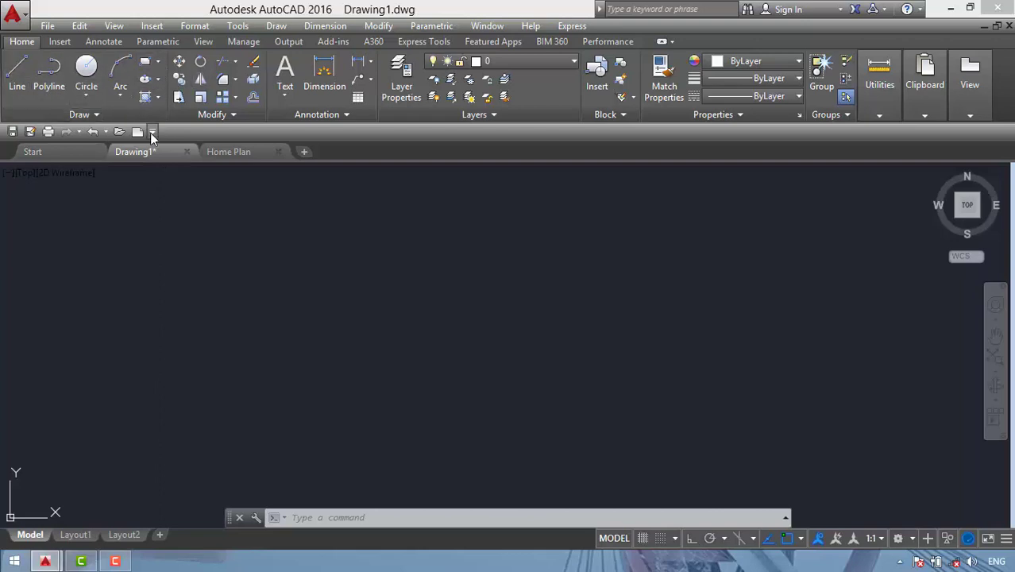
click(152, 131)
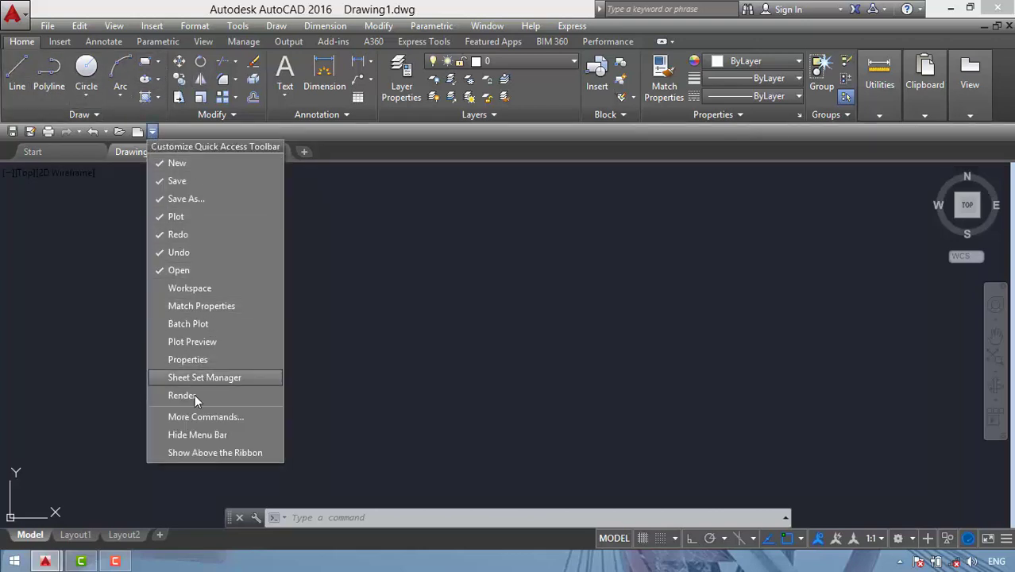
click(196, 451)
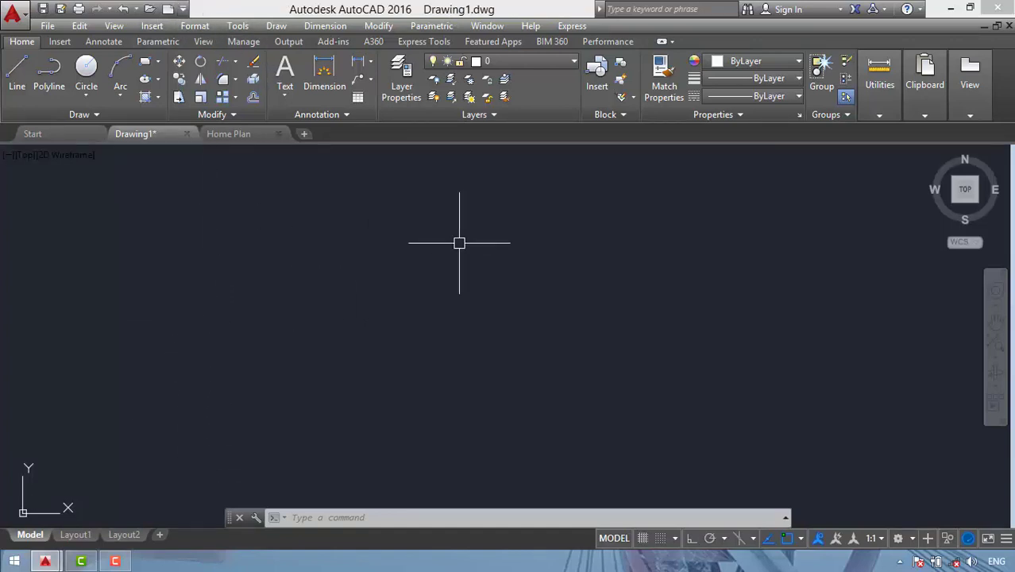
click(689, 240)
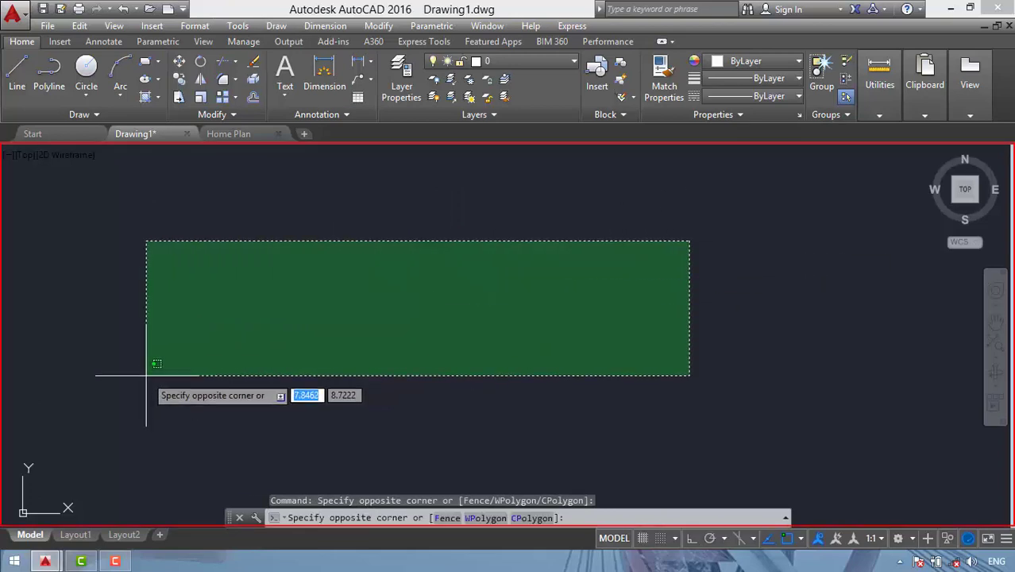
click(146, 375)
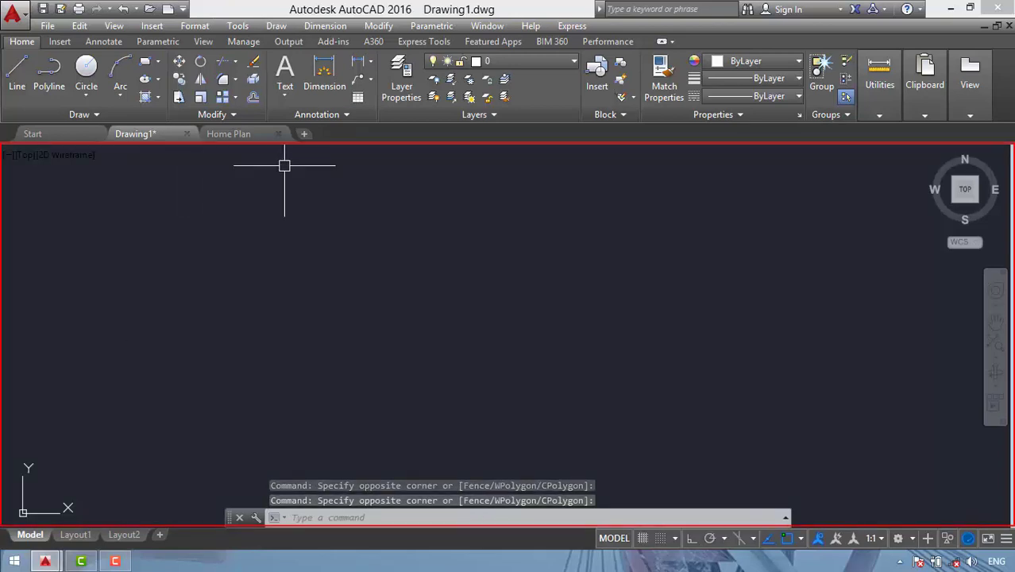
click(477, 215)
click(433, 243)
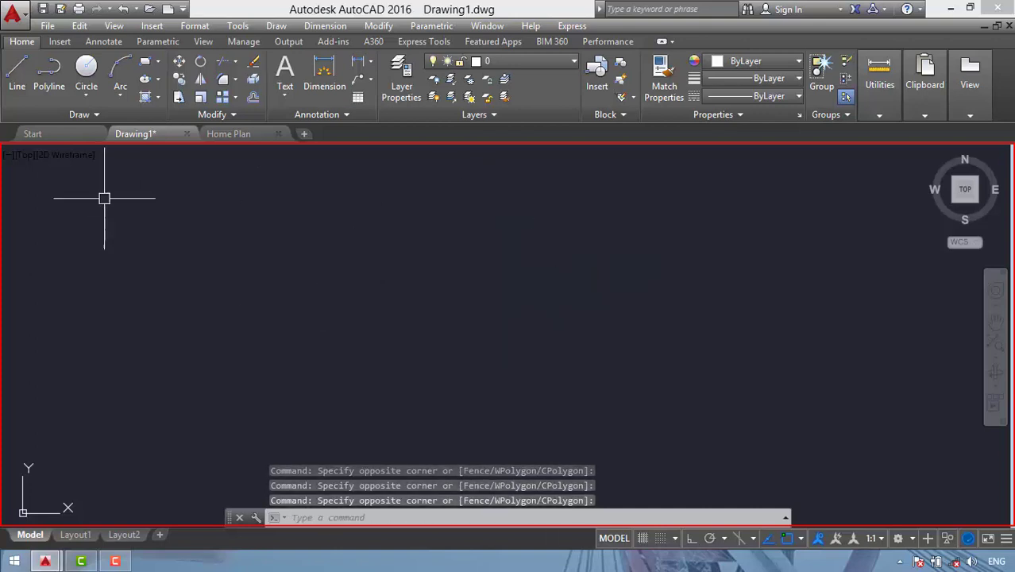
Use Line to draw three connected segments through four canvas points, leaving the shape open.
click(19, 83)
click(242, 256)
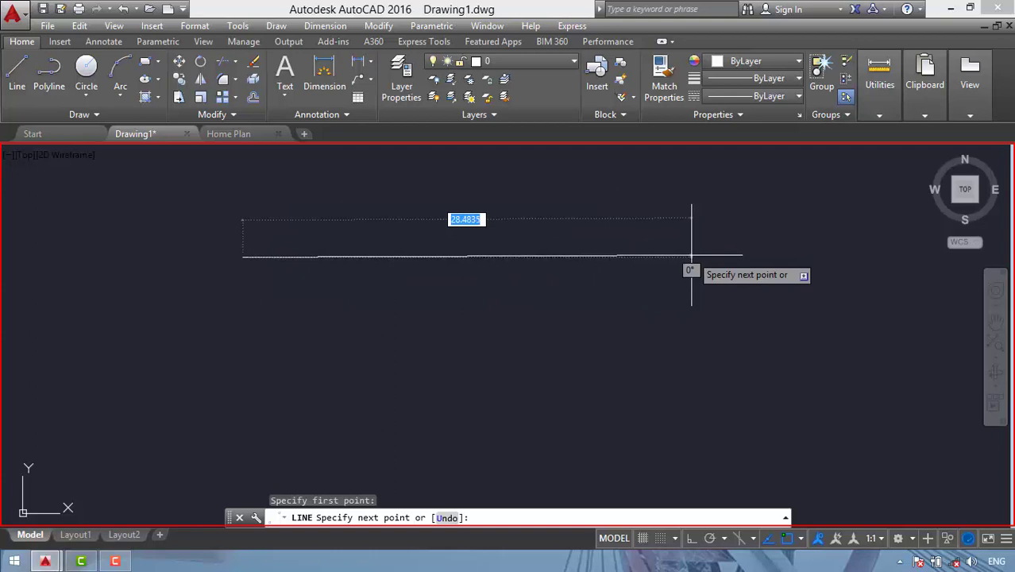
click(690, 255)
click(547, 405)
click(133, 300)
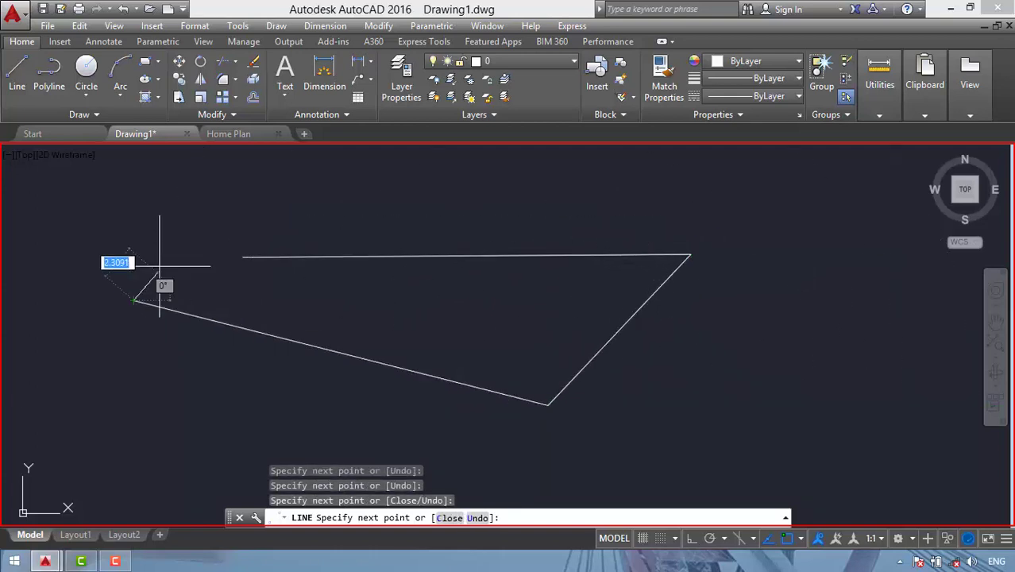
key(Escape)
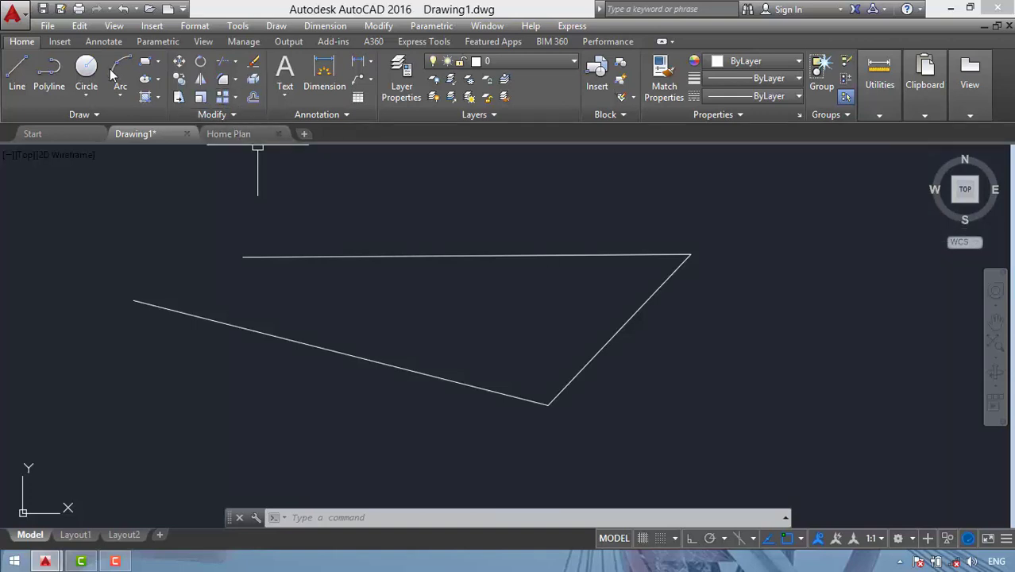
Turn the ViewCube off and back on from the View tab, then switch to the Home Plan drawing.
click(204, 42)
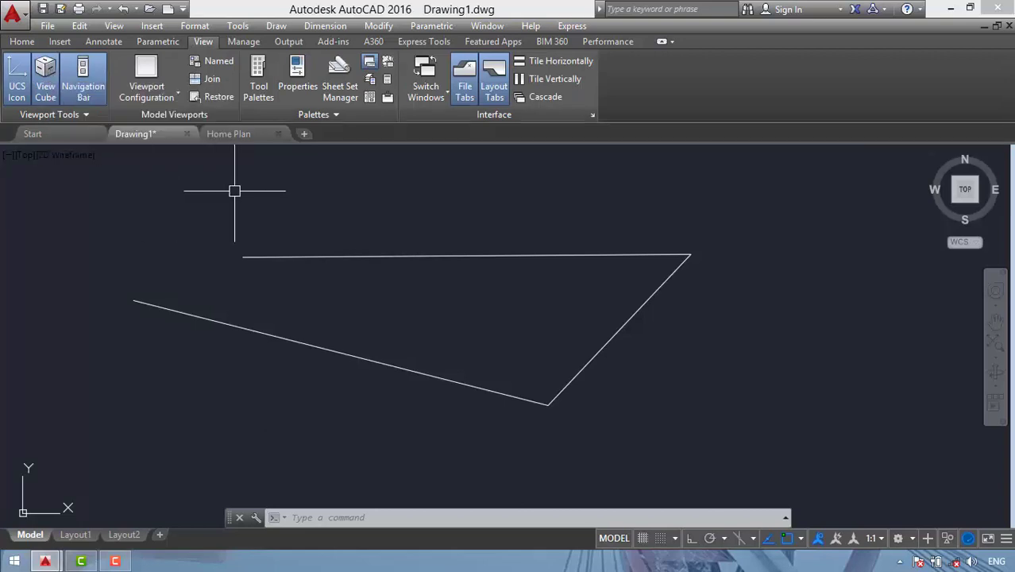
click(44, 78)
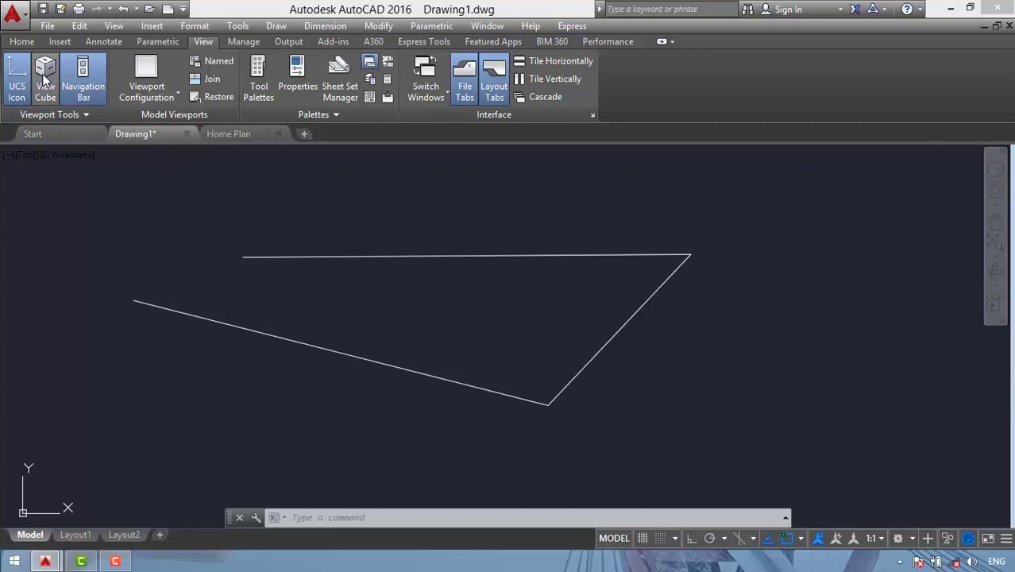
click(44, 78)
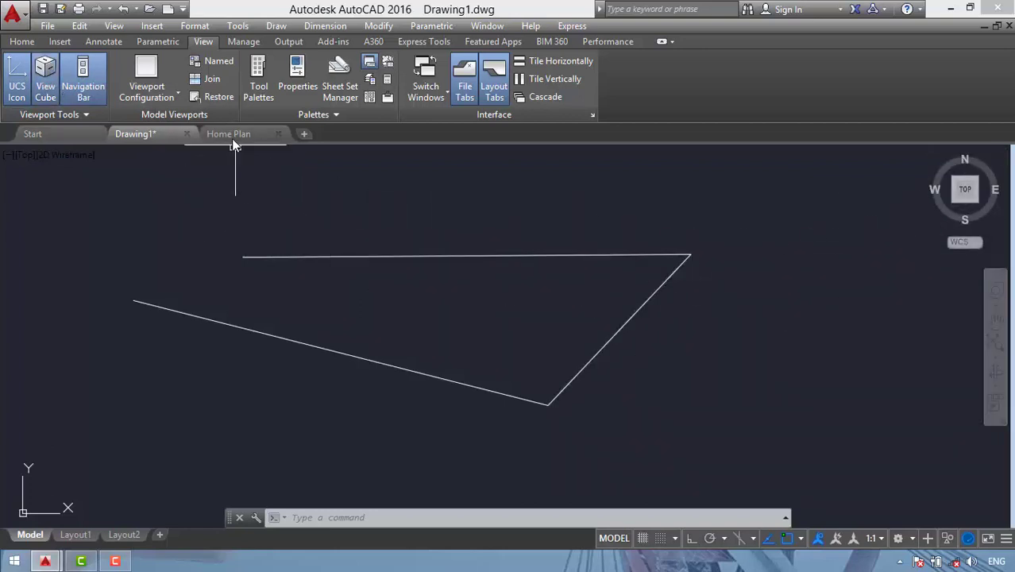
click(231, 134)
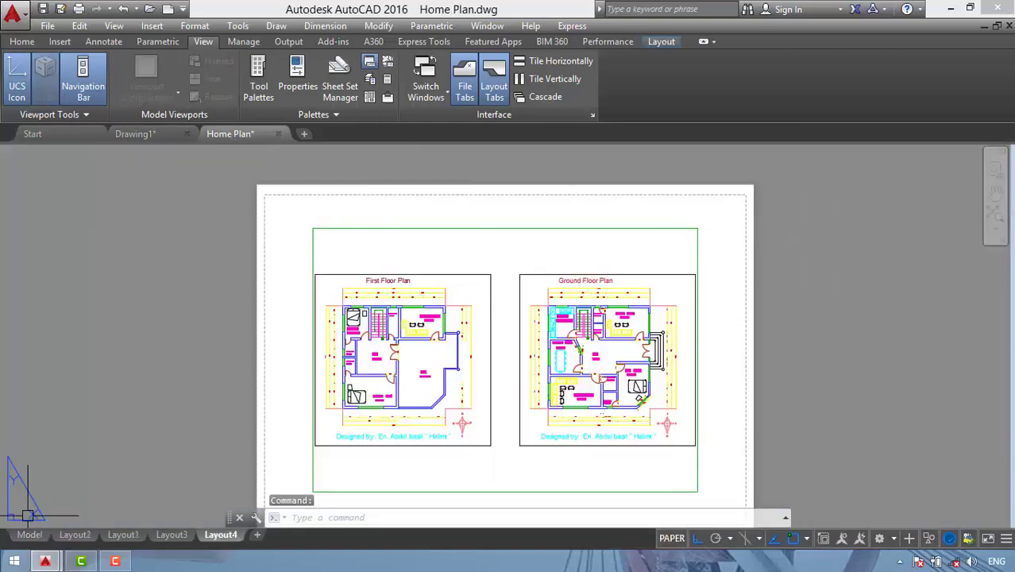
Put Home Plan in model space, rotate it two quarter turns and tilt it to perspective, then go to Drawing1.
click(28, 534)
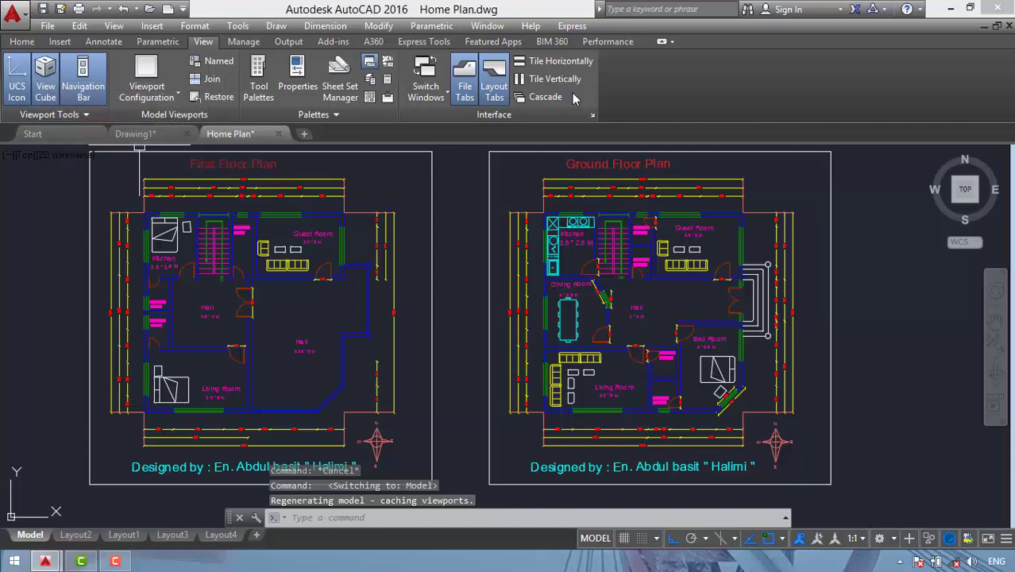
mouse_move(964, 189)
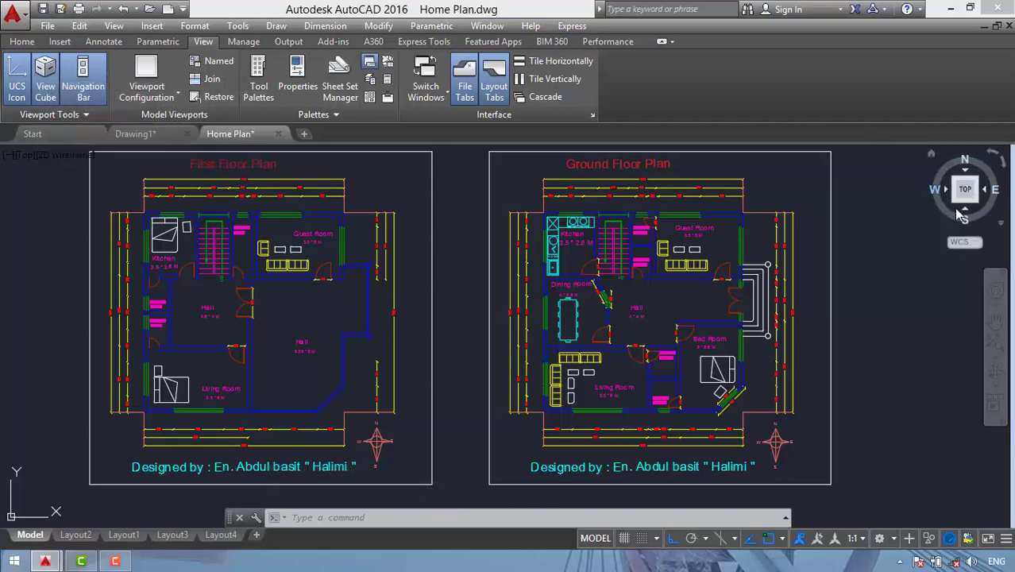
click(990, 156)
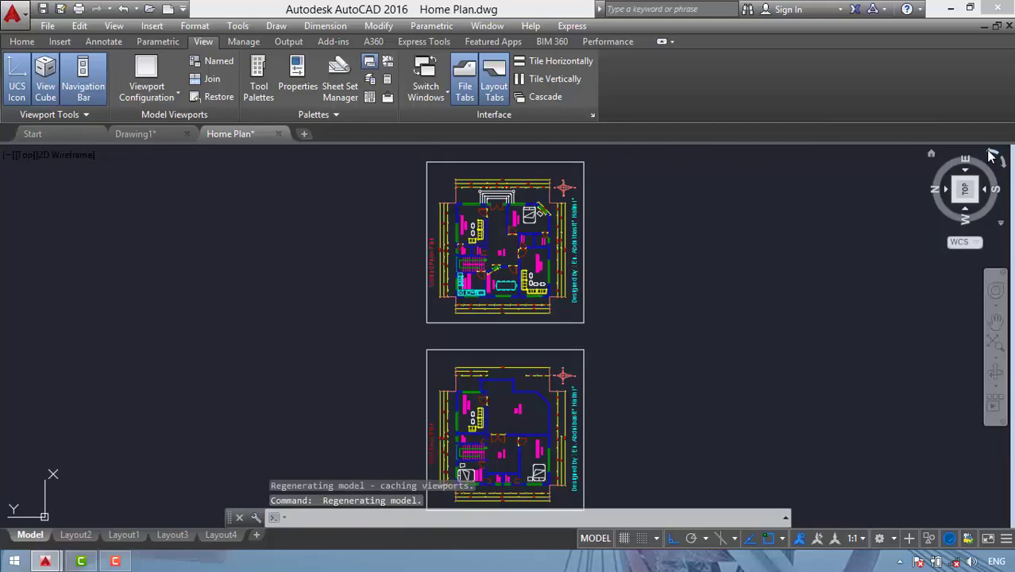
click(990, 155)
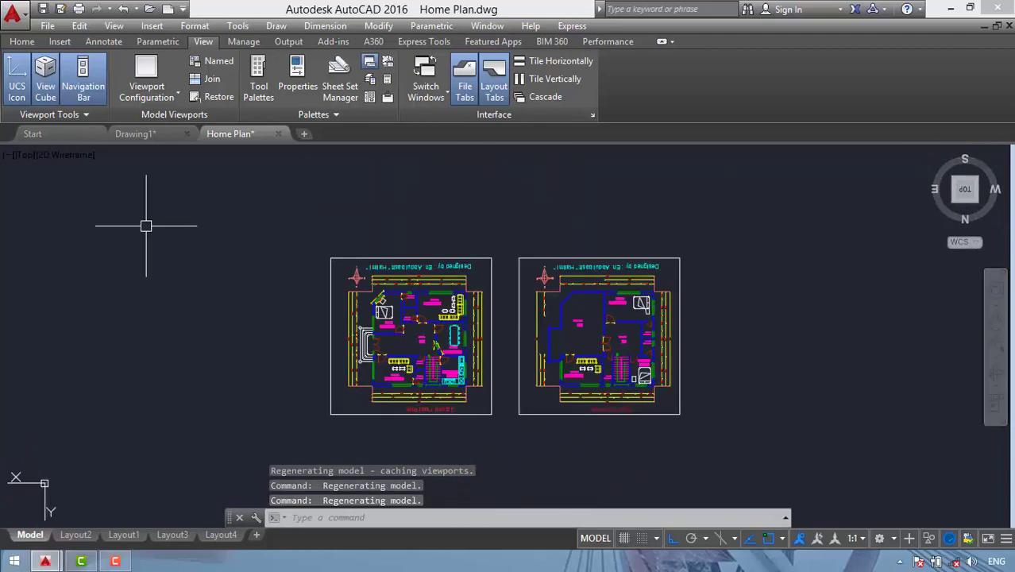
drag(966, 196, 964, 218)
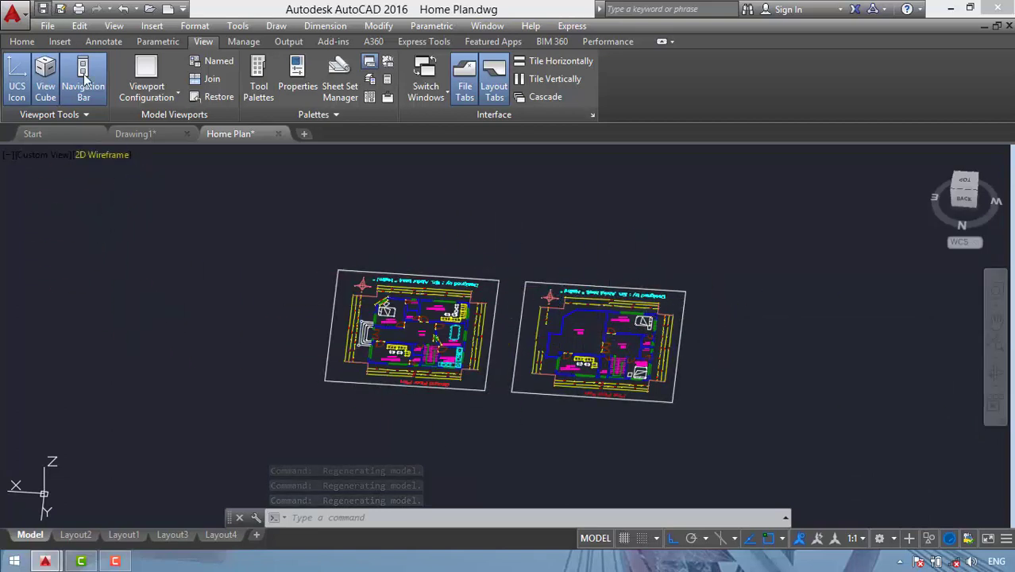
click(155, 134)
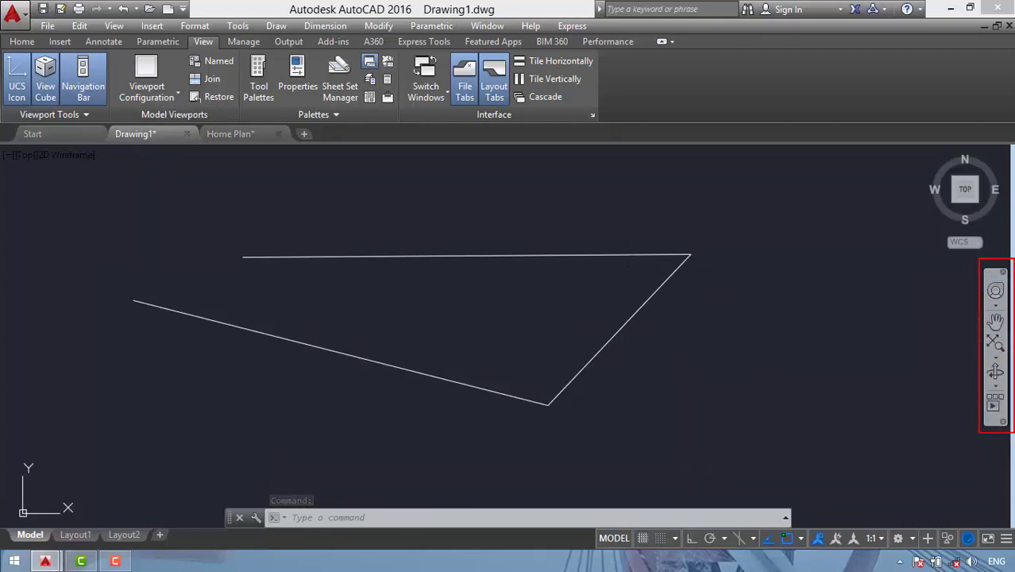
click(76, 87)
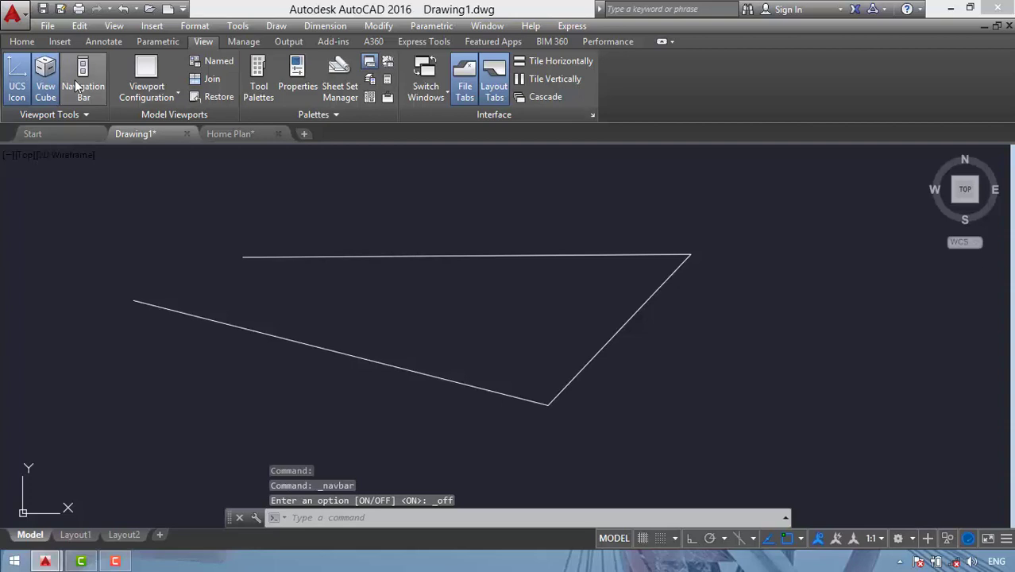
click(76, 88)
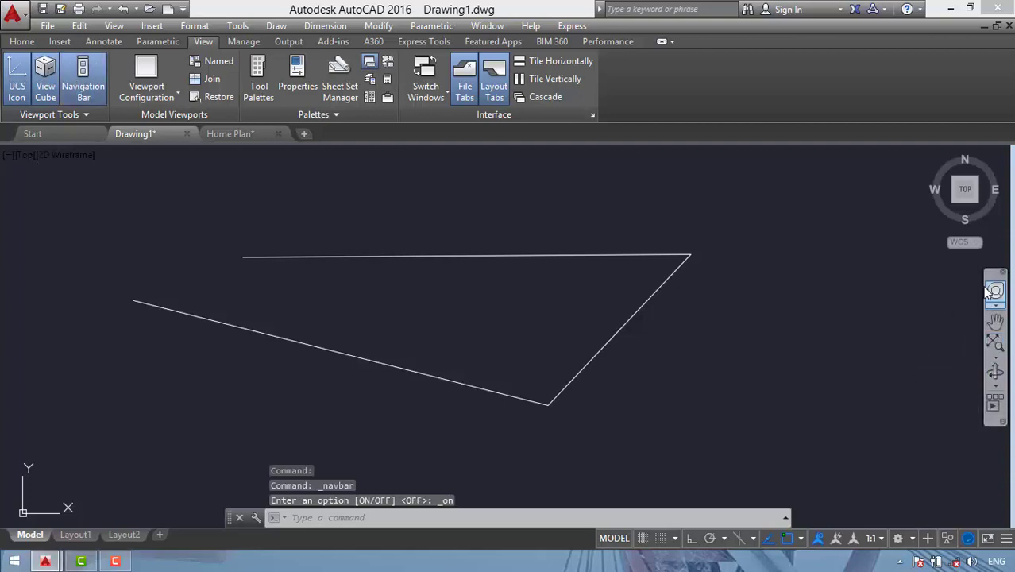
click(839, 344)
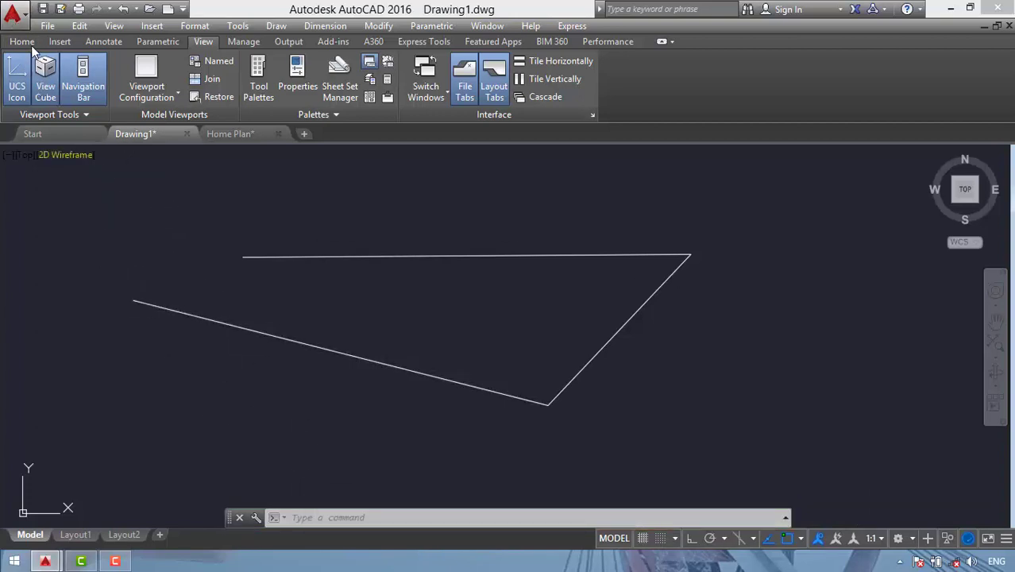
Draw a circle centred on the long line's left endpoint, then ask to close the command line.
click(23, 41)
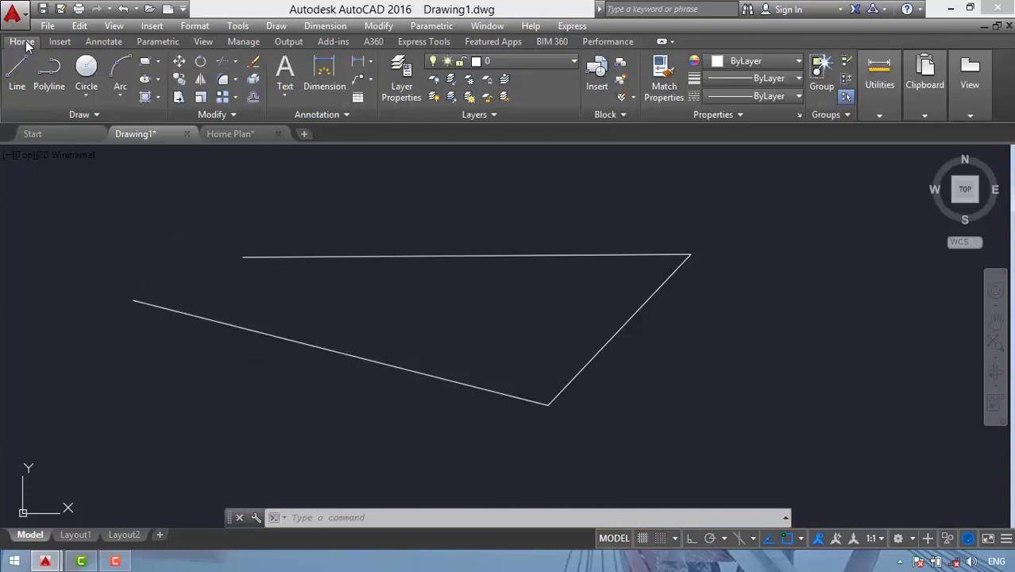
click(87, 70)
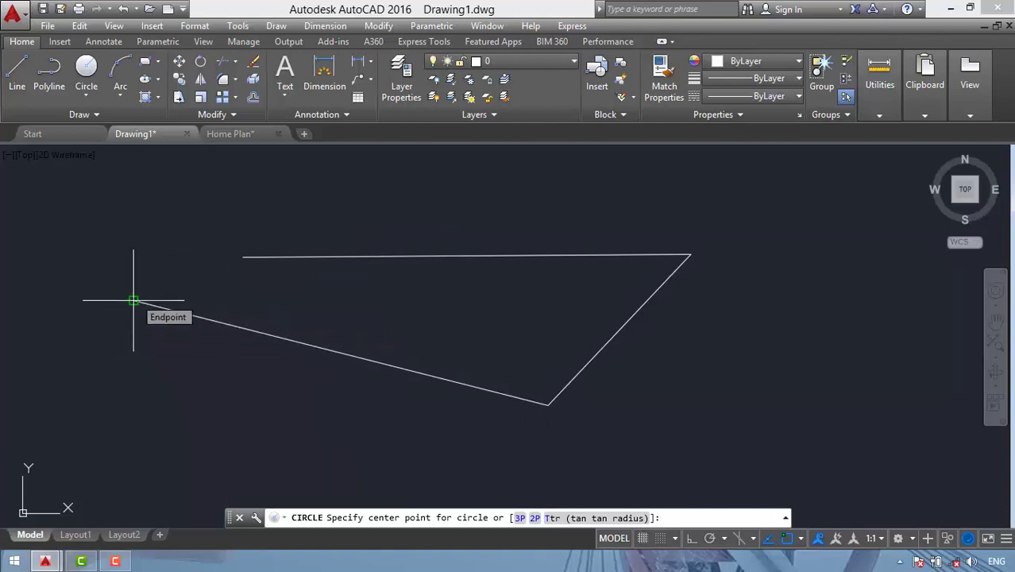
click(133, 301)
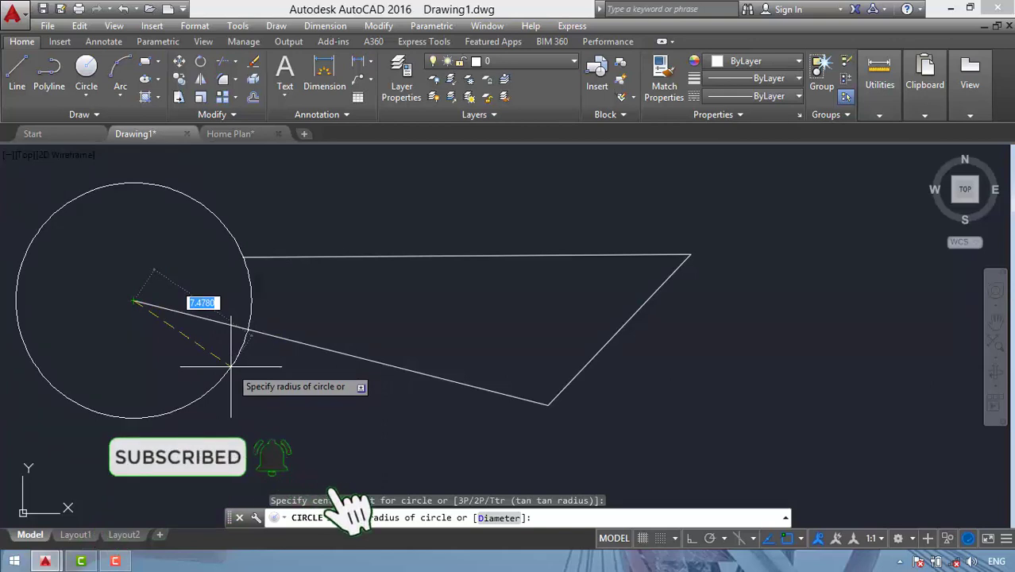
click(230, 366)
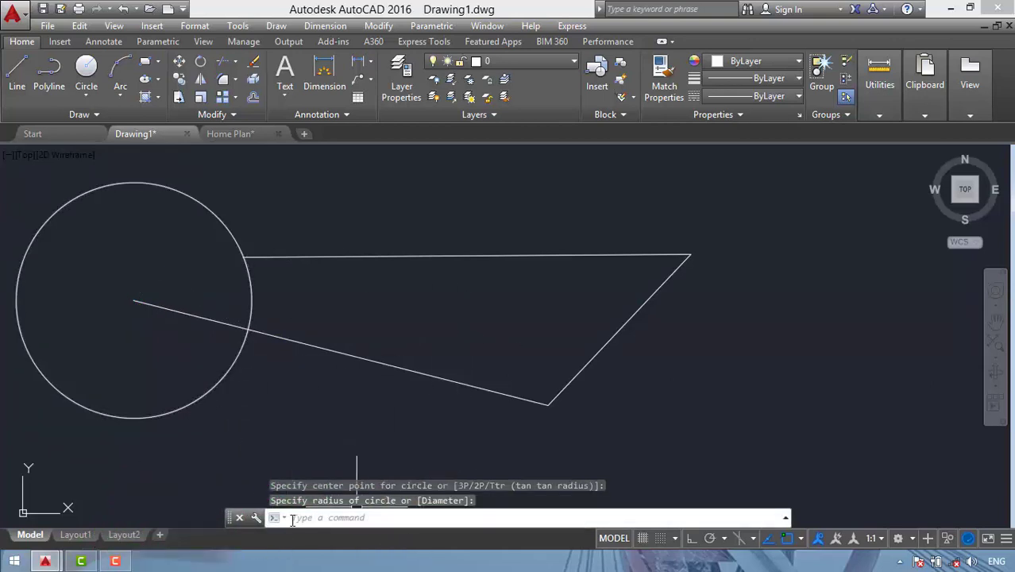
click(243, 516)
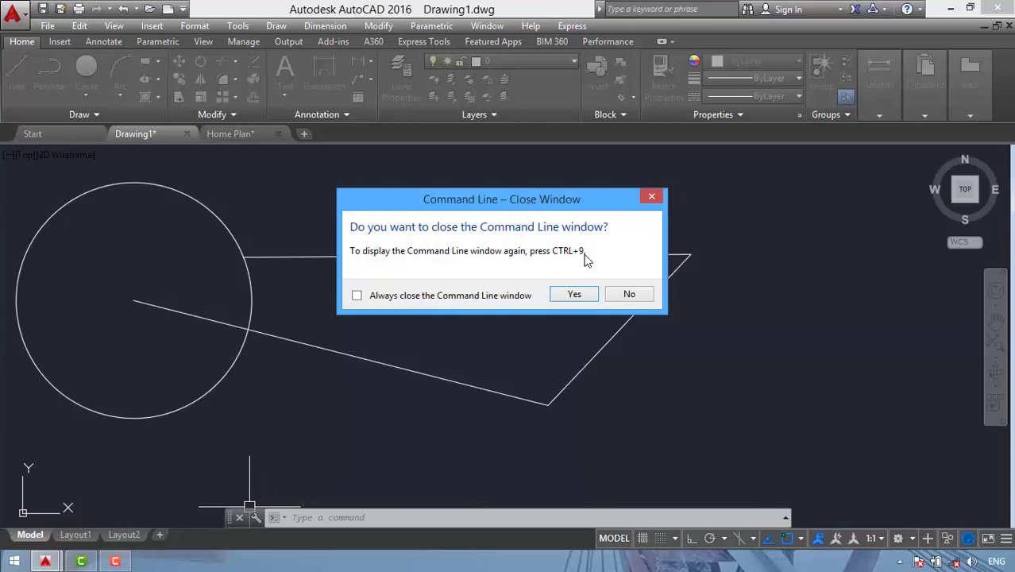
Confirm closing the command line, cancel a Line command, and restore the command line with Ctrl+9.
click(572, 294)
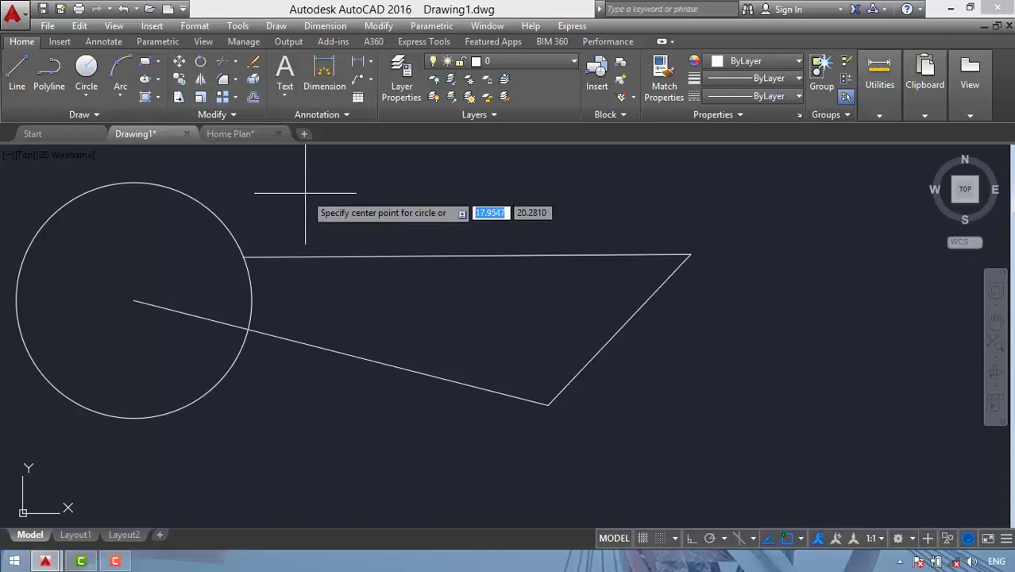
click(17, 70)
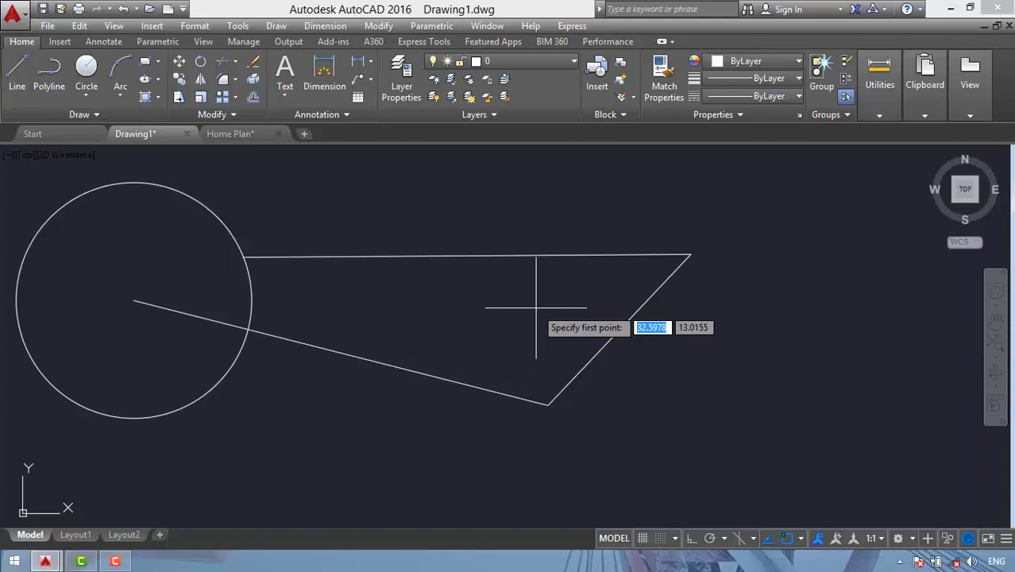
key(Escape)
key(ctrl+9)
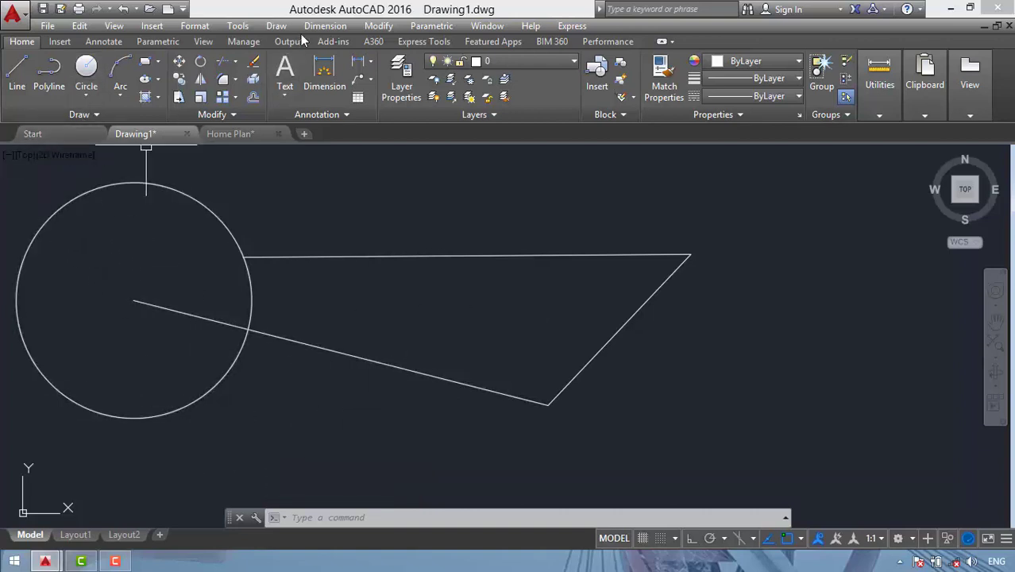
Turn the File Tabs off and back on from the View tab.
click(204, 42)
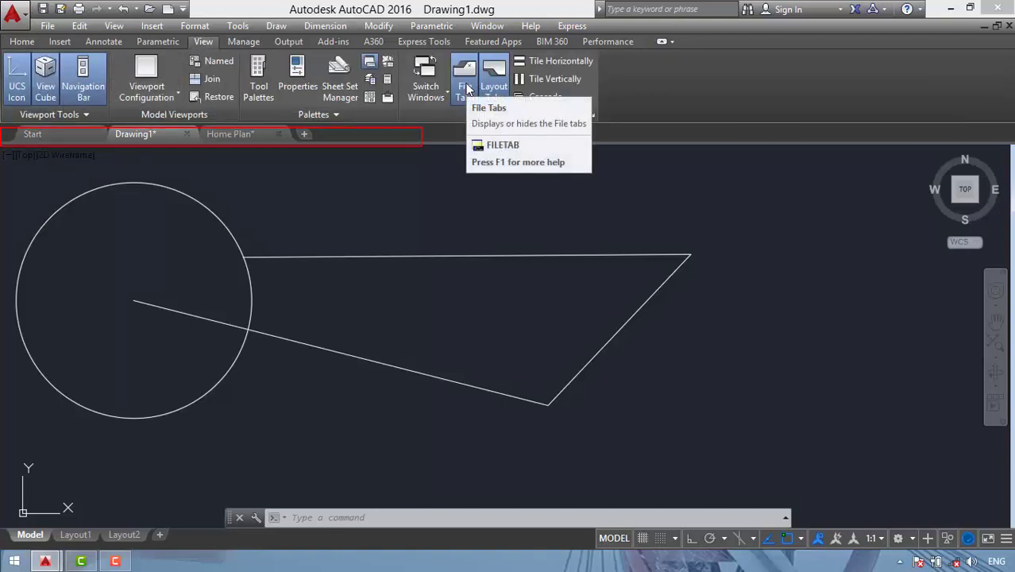
click(467, 89)
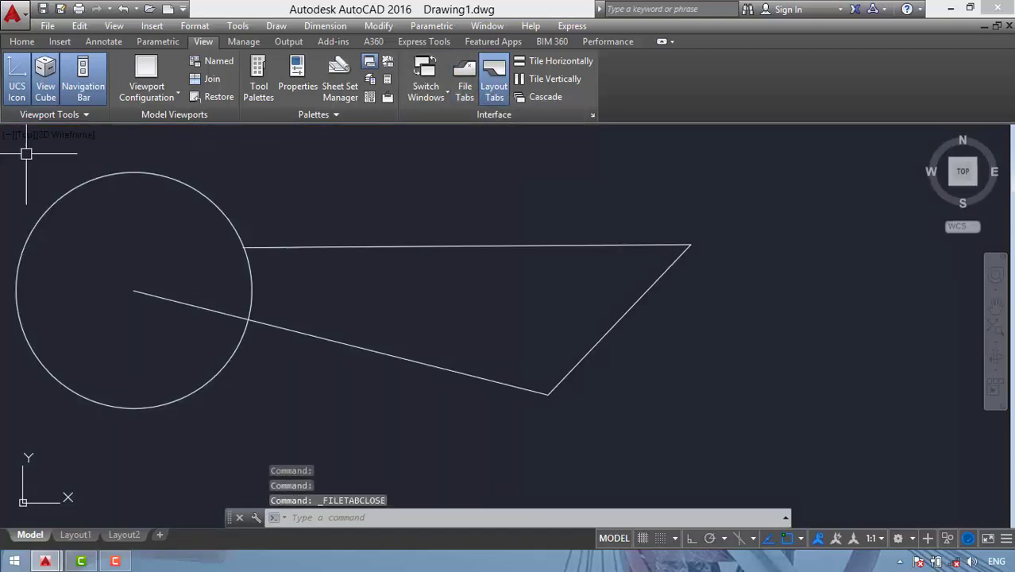
click(461, 88)
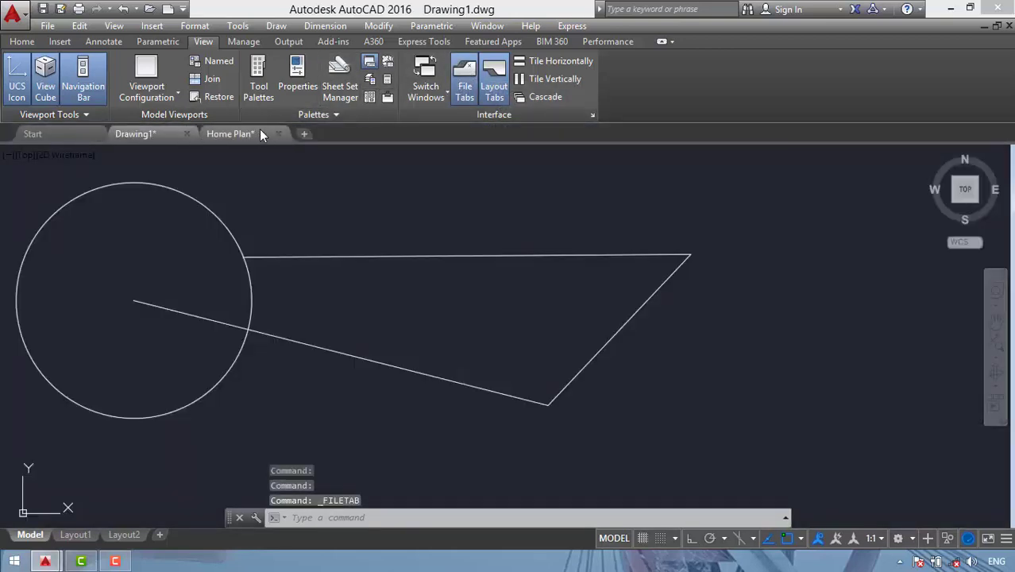
Switch from Home Plan to Drawing1 and back to Home Plan using the file tabs.
mouse_move(230, 134)
click(260, 132)
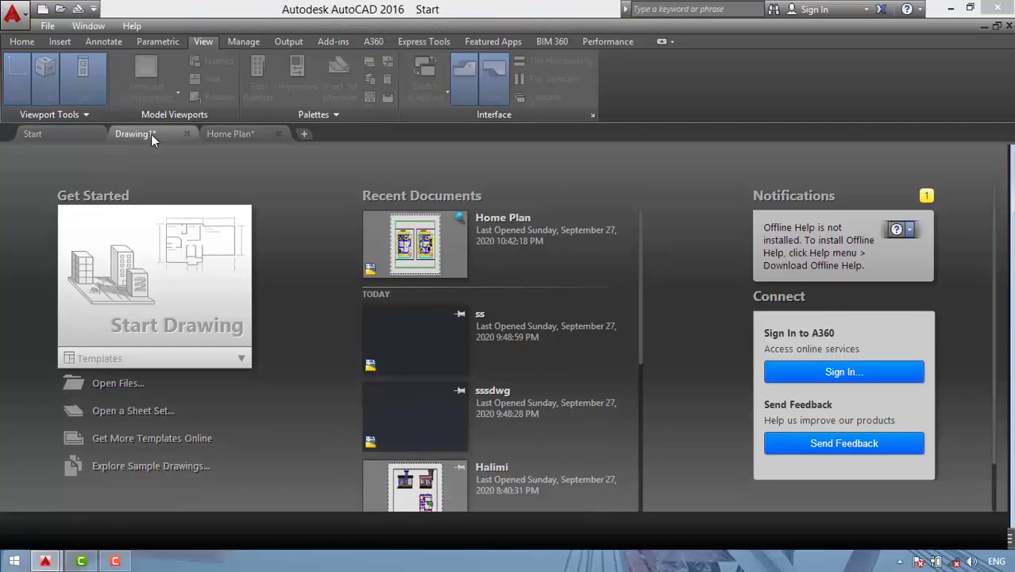
click(151, 135)
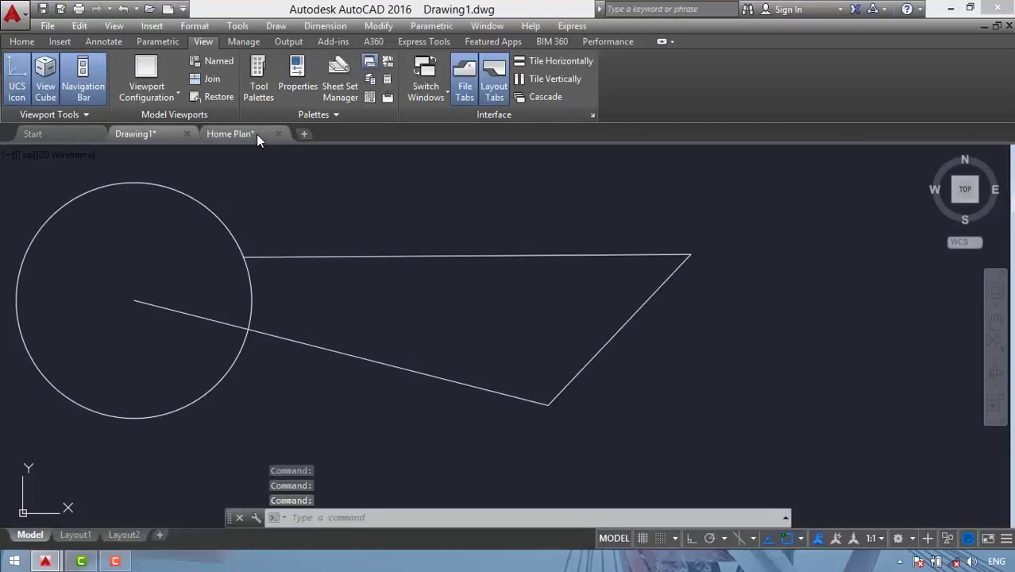
click(255, 134)
mouse_move(135, 133)
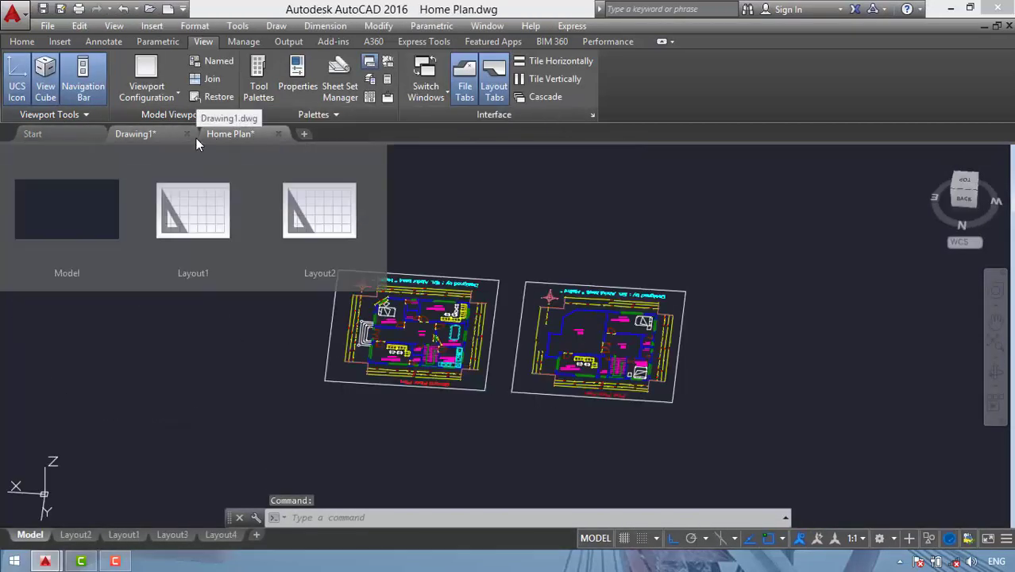
click(468, 83)
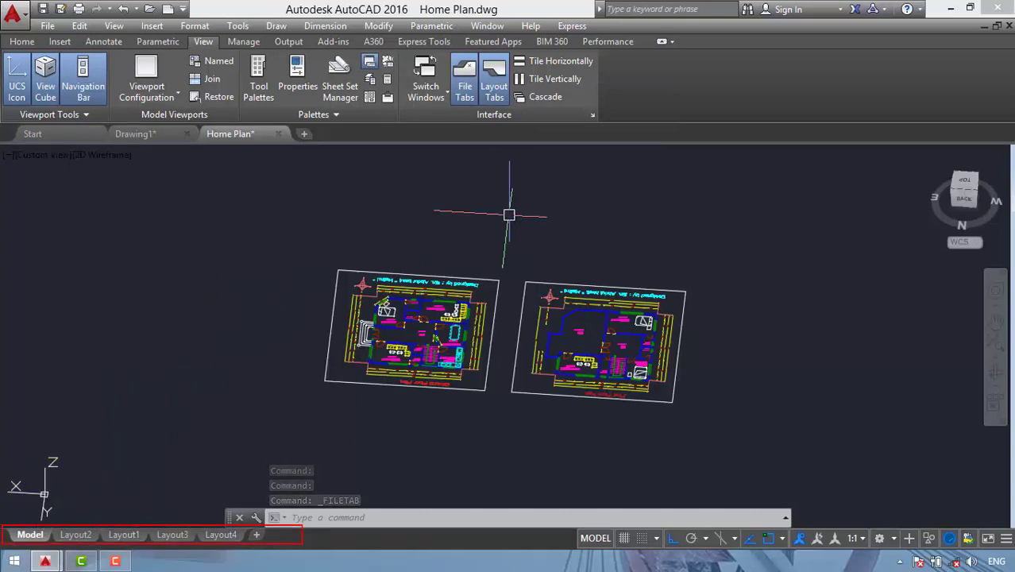
Turn the Layout Tabs off and back on, then return to Drawing1 and click in its drawing area.
click(494, 71)
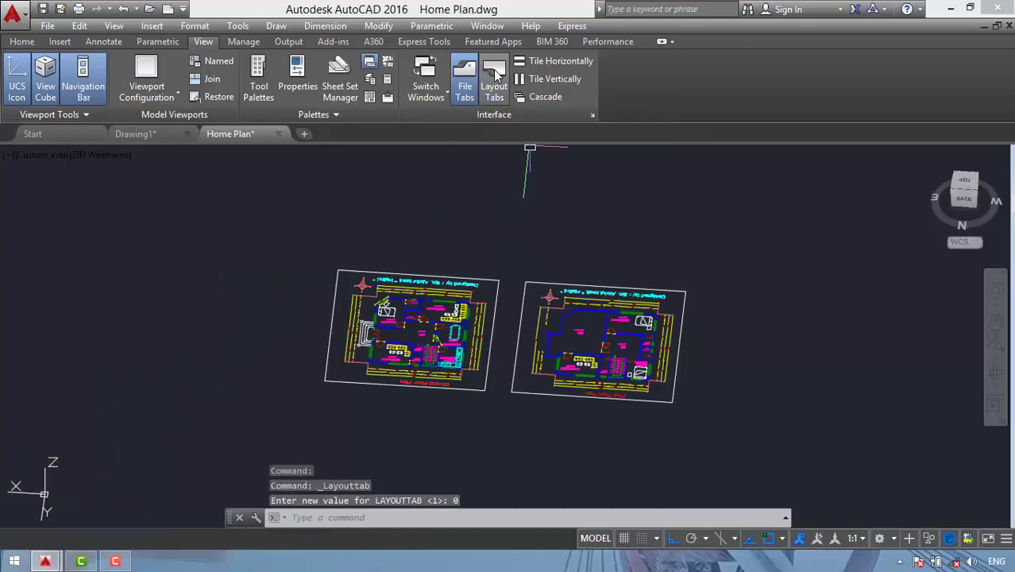
click(493, 69)
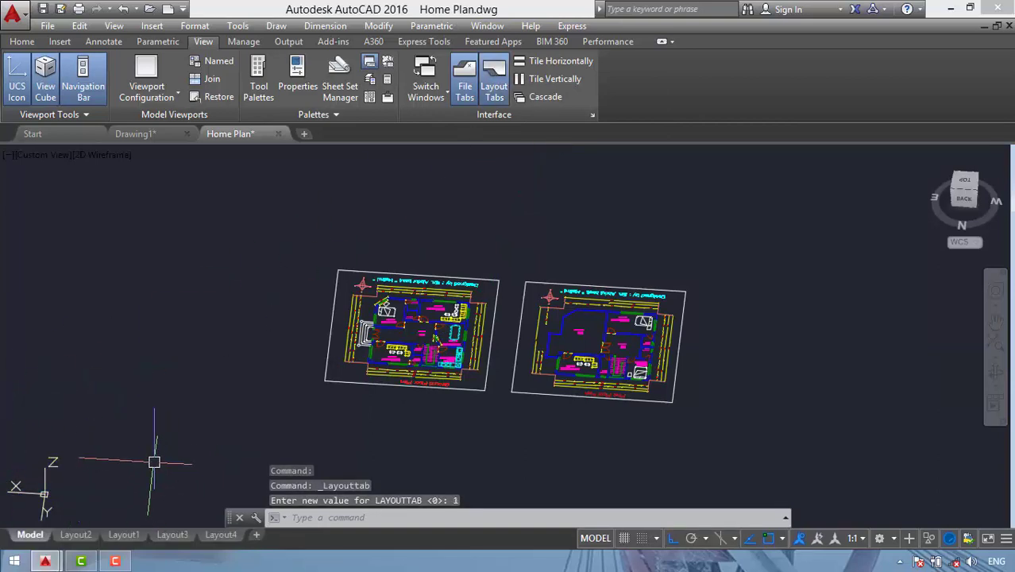
click(137, 134)
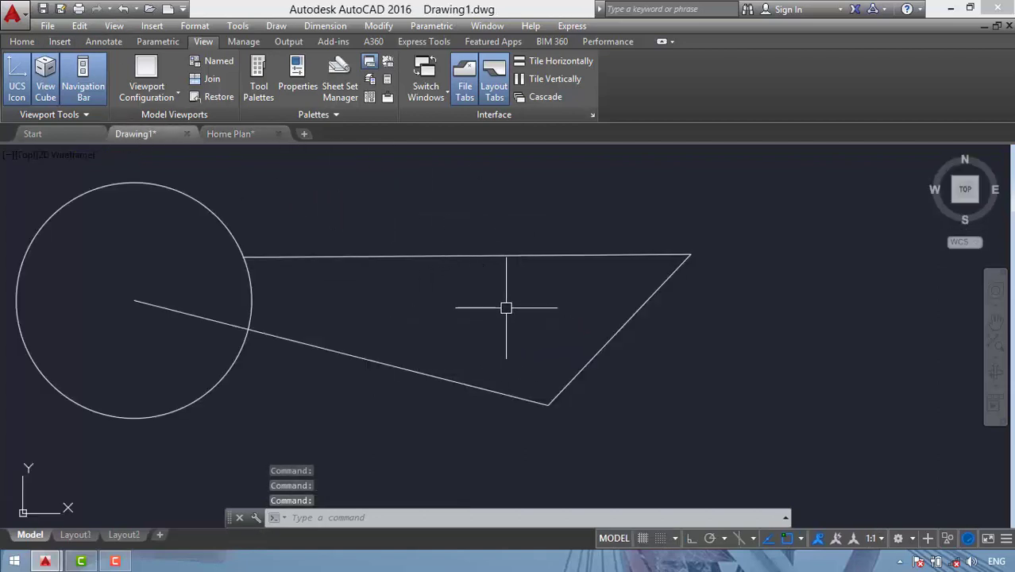
click(475, 305)
click(404, 319)
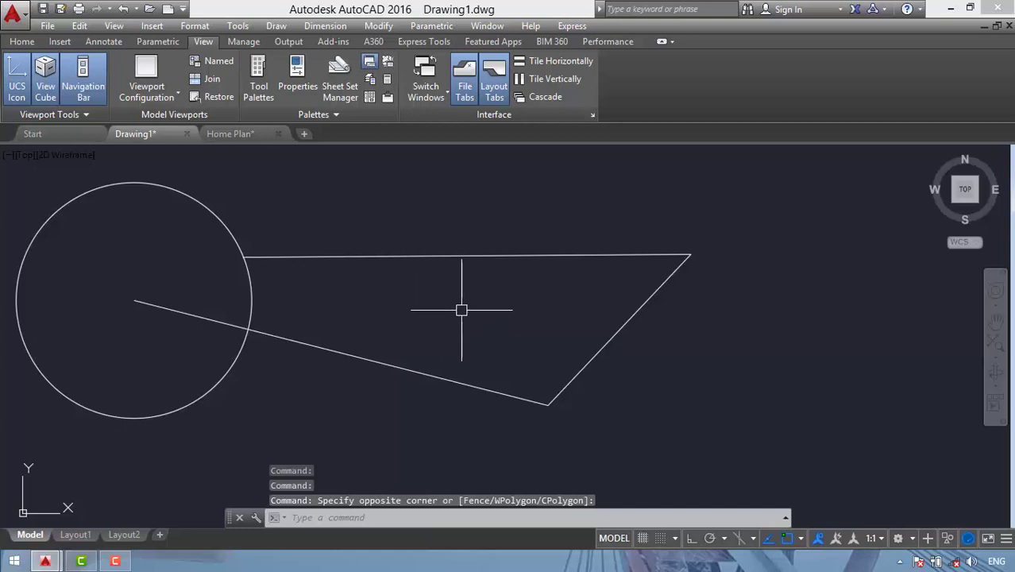
click(555, 283)
click(454, 313)
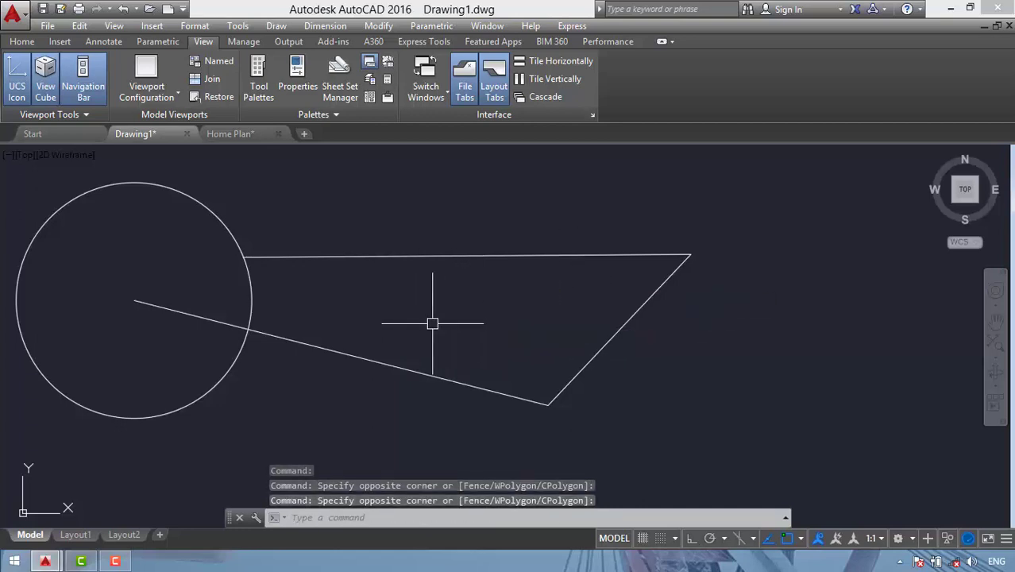